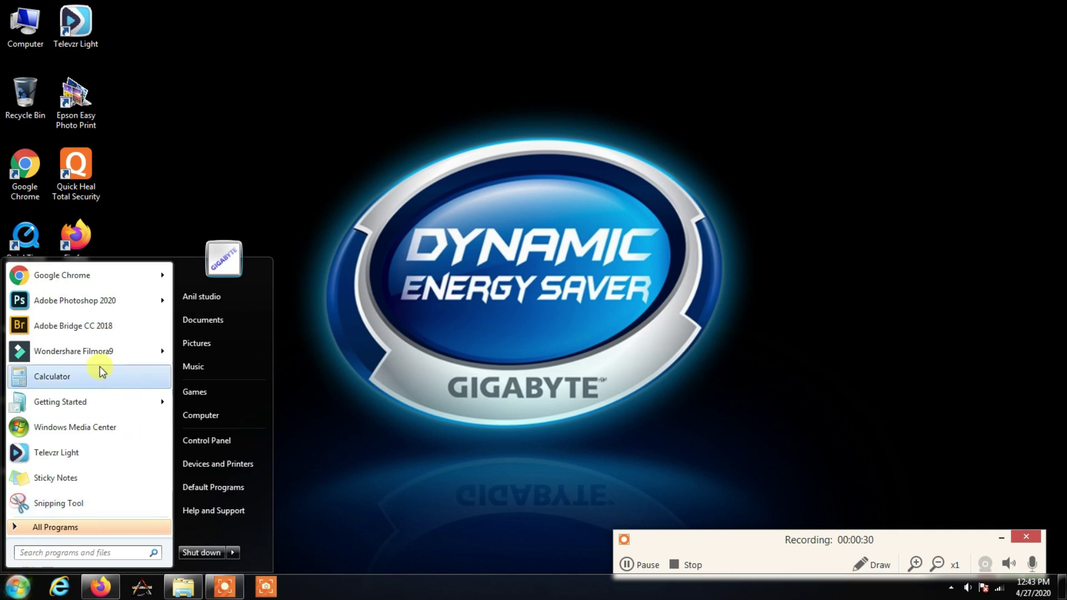
Launch Photoshop 2020 and bring the photo thumbnail folder window back into view
click(78, 303)
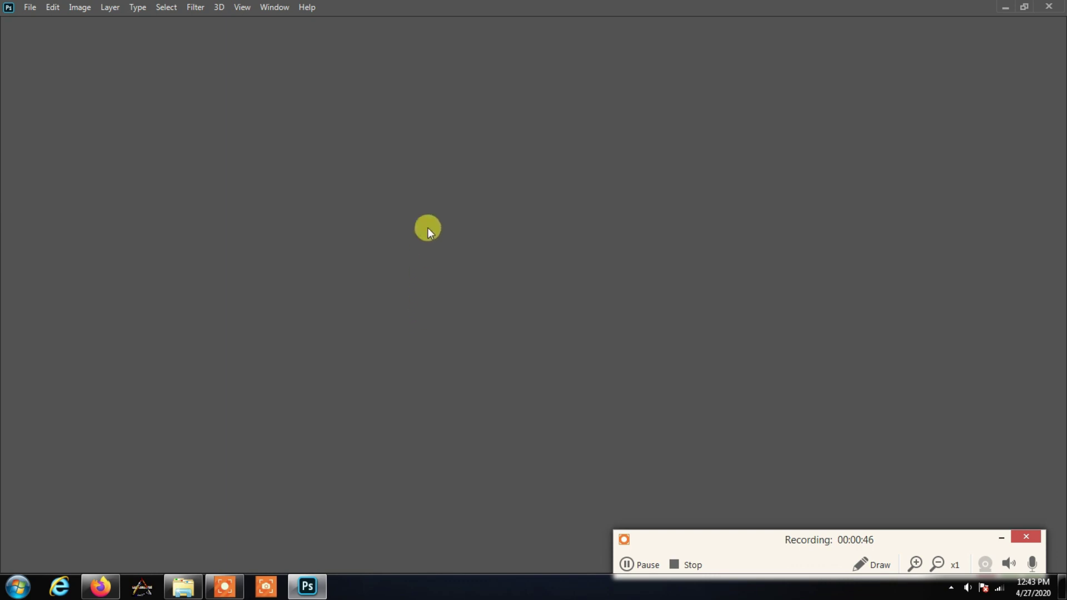
click(183, 586)
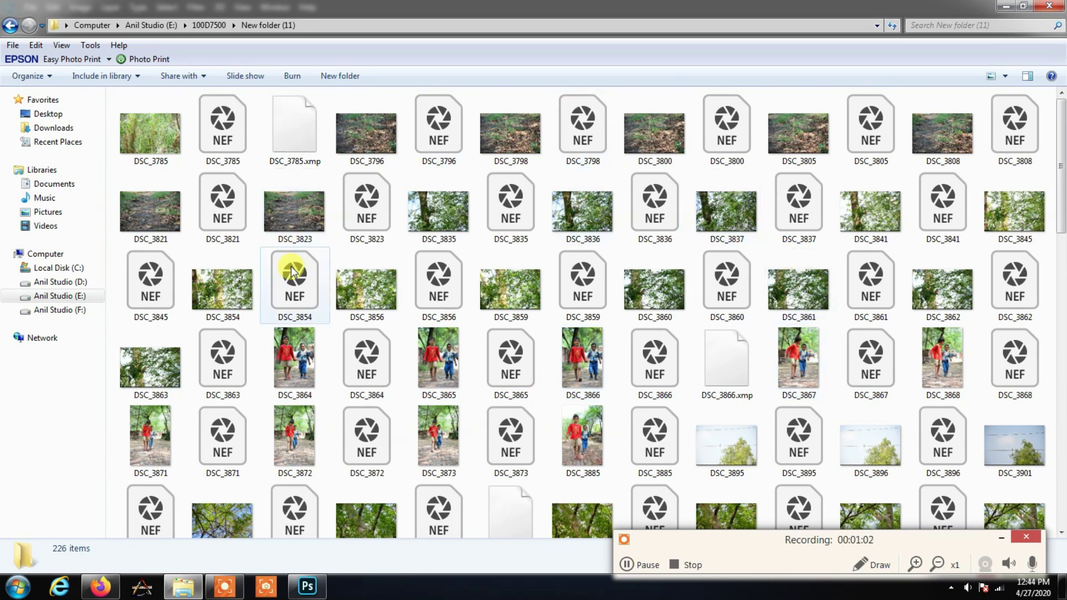
Preview the DSC_3841 bird photo, then open DSC_3841.NEF in Camera Raw
click(939, 220)
double_click(892, 213)
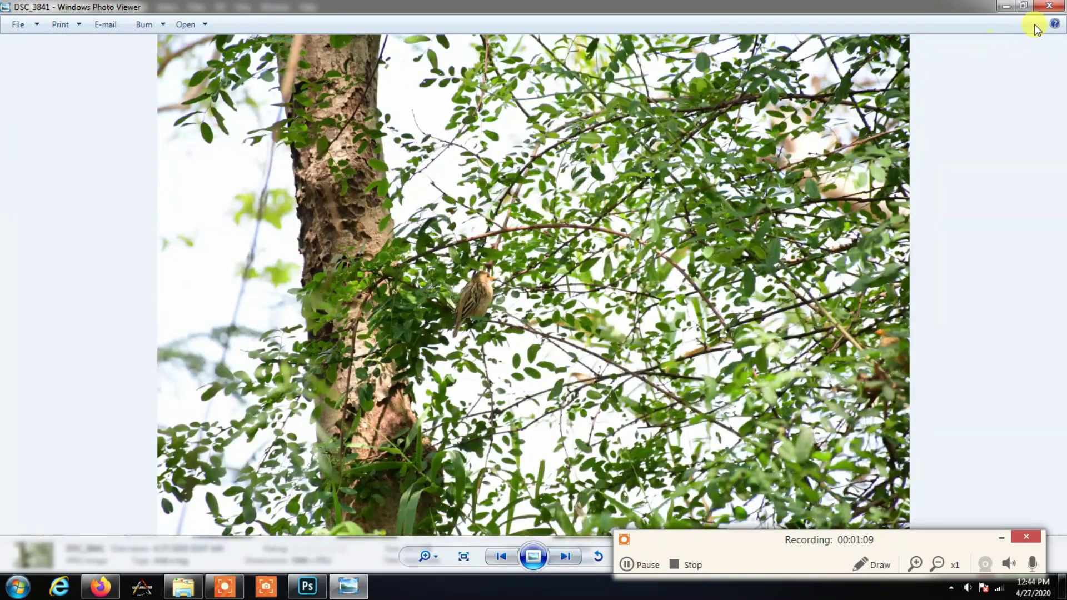
click(1049, 5)
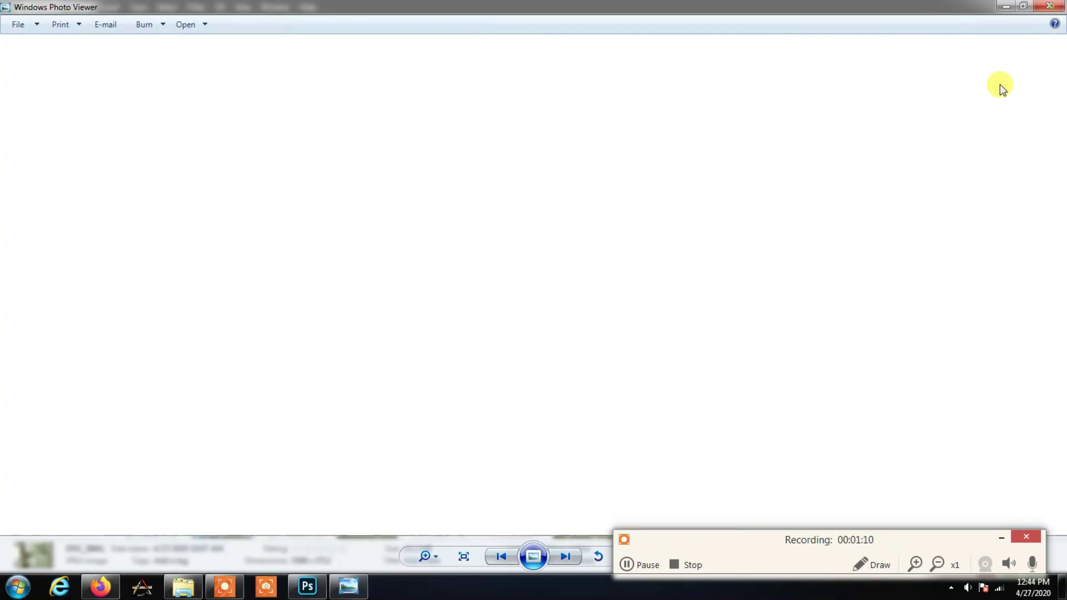
double_click(919, 212)
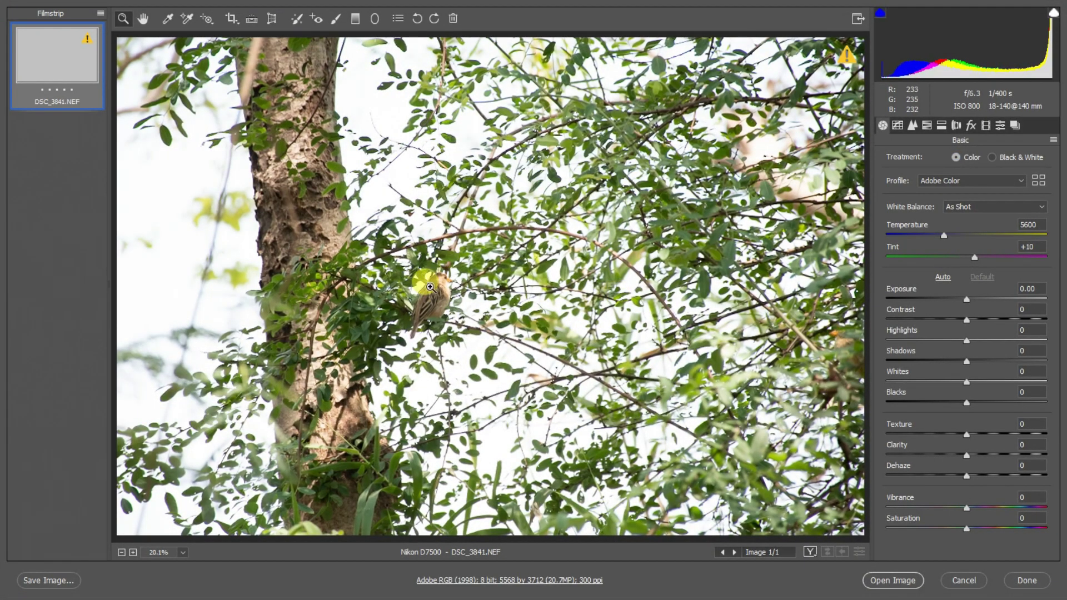
Zoom onto the bird; set Temperature 5900, Exposure -0.95, Highlights +100, Shadows -18, Whites +38
drag(513, 369, 532, 361)
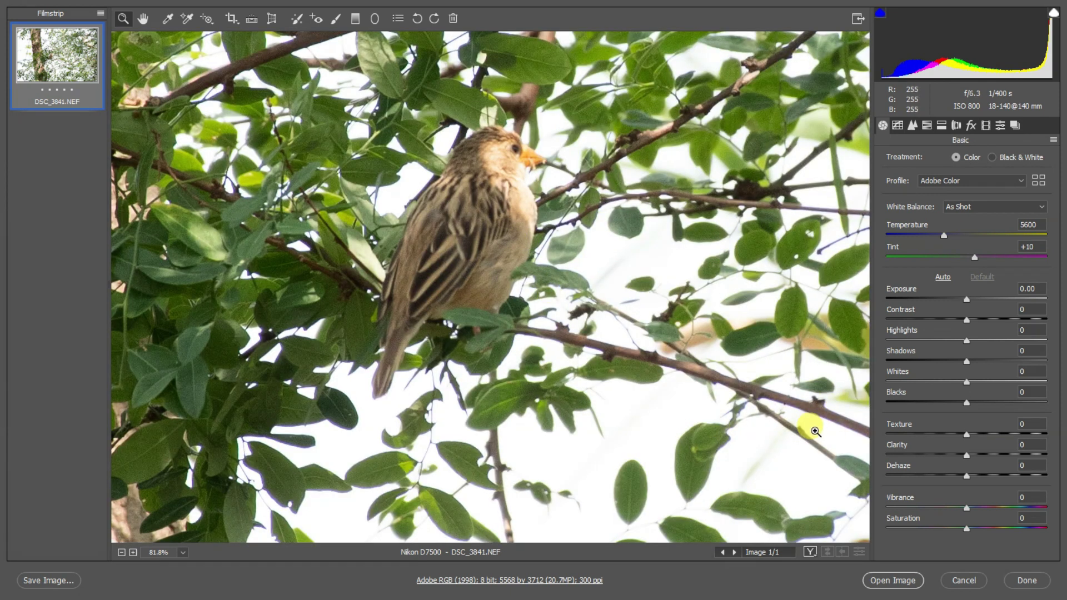
drag(949, 238, 950, 236)
drag(967, 298, 955, 299)
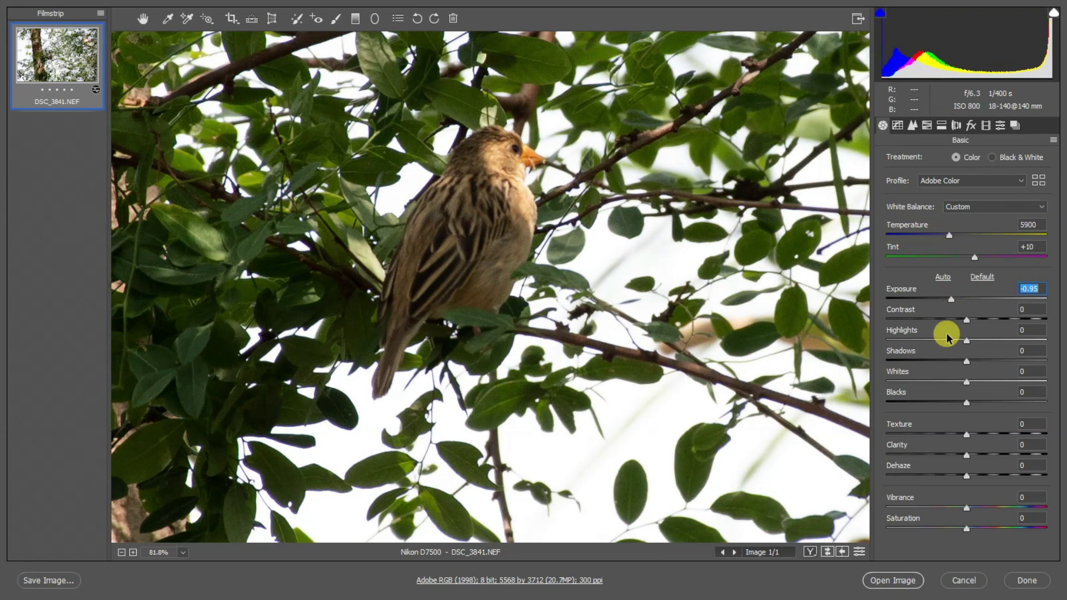
drag(966, 342, 1061, 348)
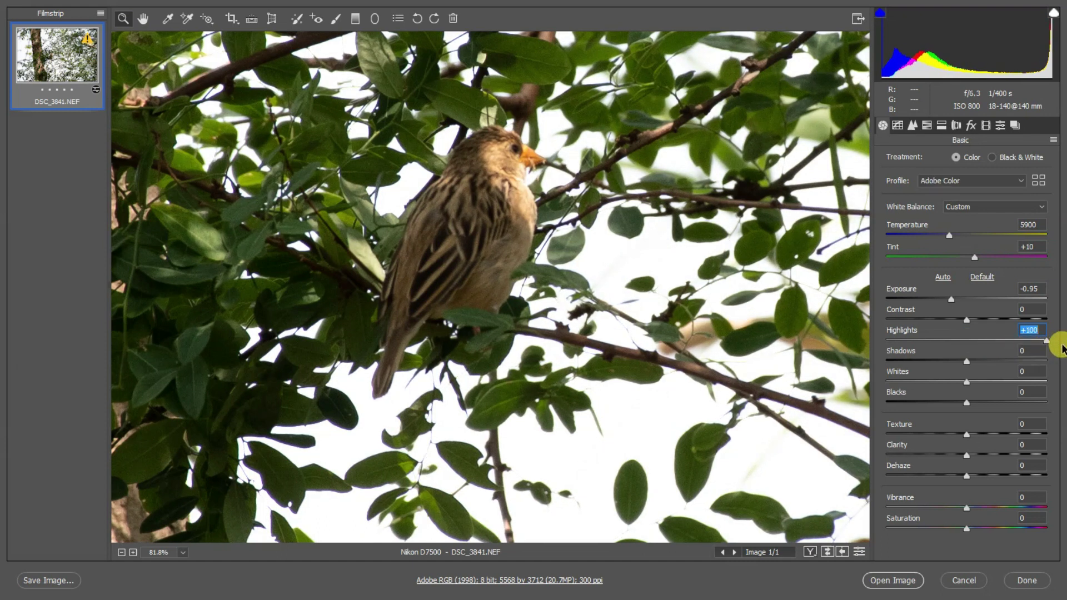
drag(967, 363, 953, 365)
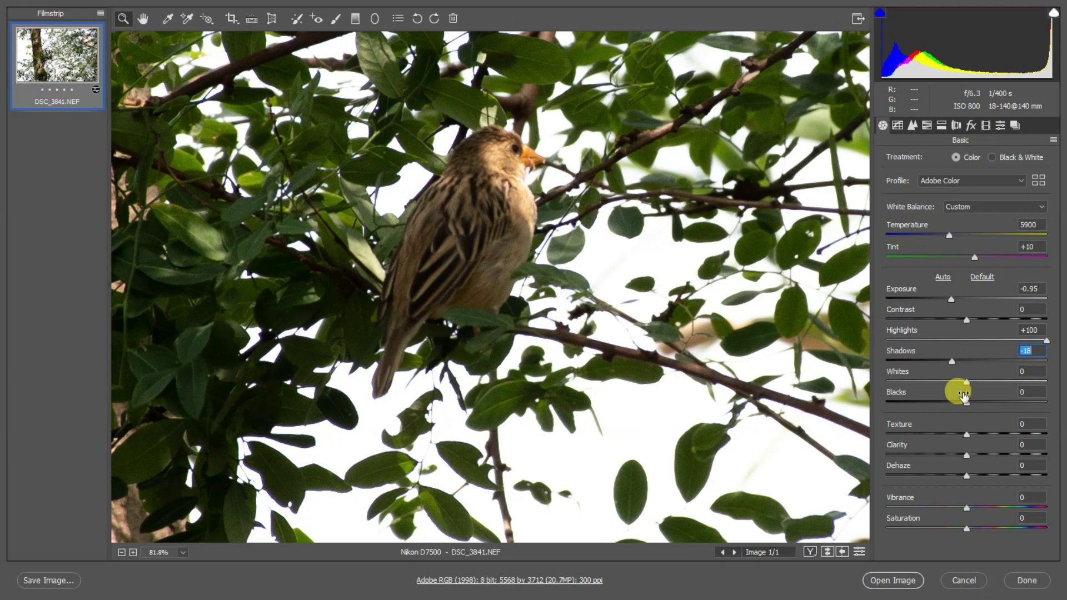
mouse_move(967, 382)
mouse_down()
mouse_move(996, 382)
mouse_move(979, 402)
mouse_up()
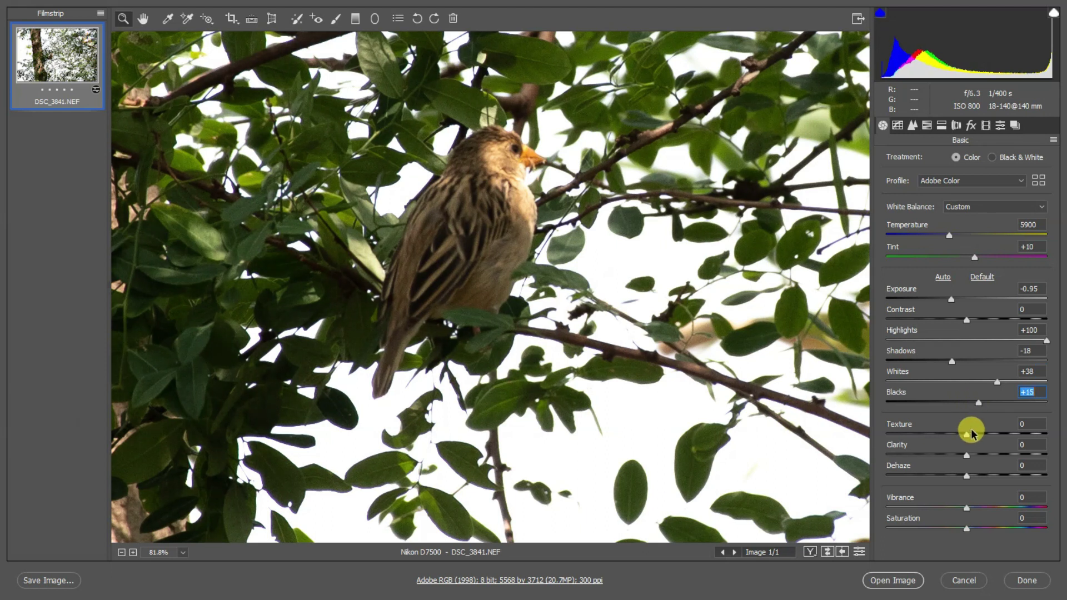
Add Texture +9, Clarity +20, Dehaze +18 and Saturation +12
mouse_move(967, 438)
mouse_down()
mouse_move(977, 457)
mouse_move(955, 457)
mouse_move(981, 456)
mouse_up()
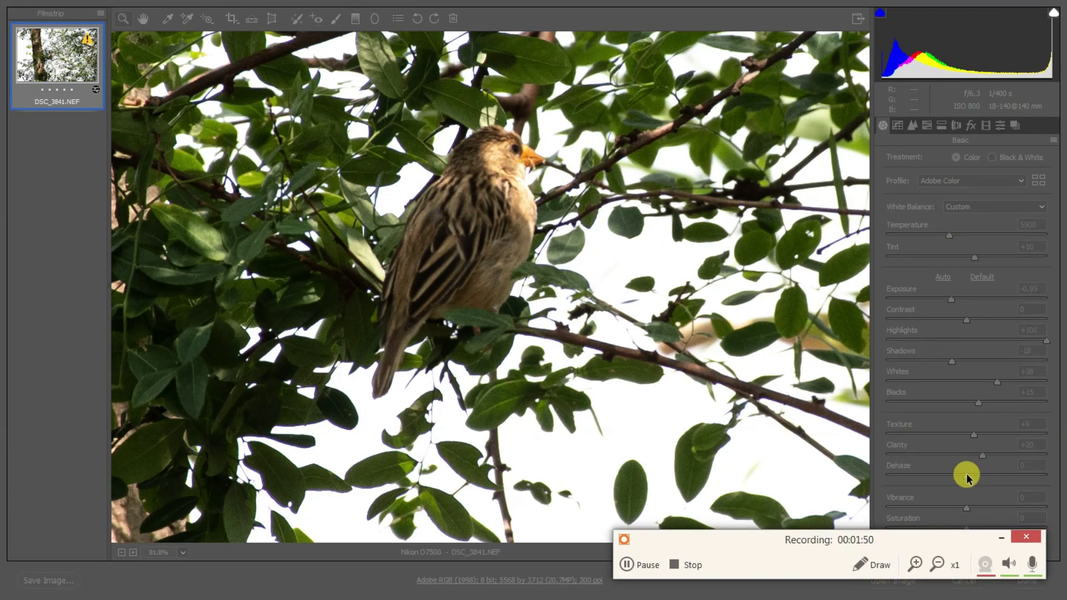
click(967, 476)
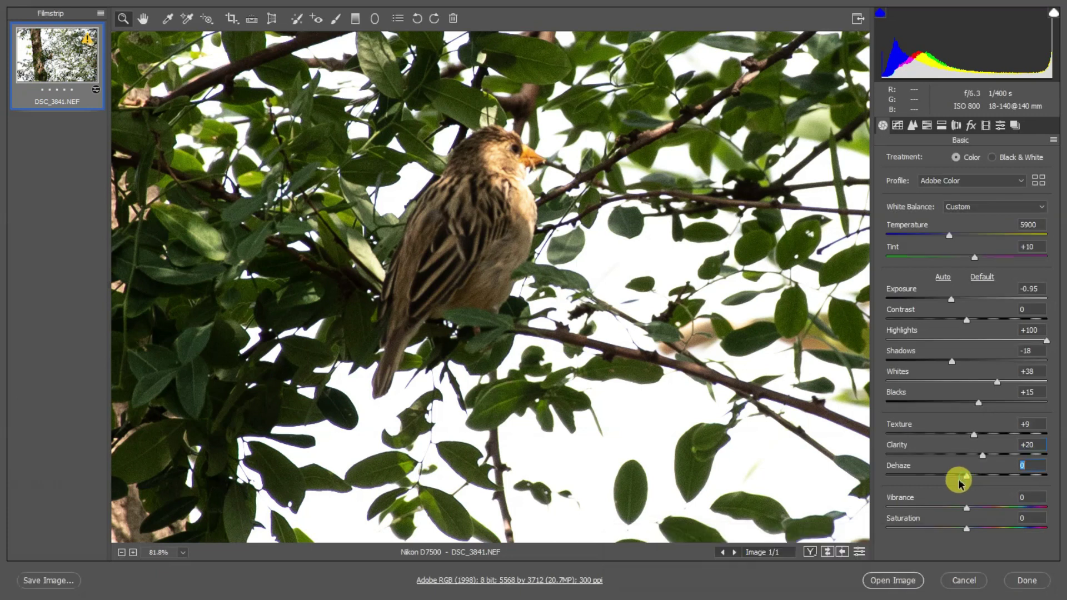
drag(967, 477, 981, 477)
drag(966, 528, 977, 529)
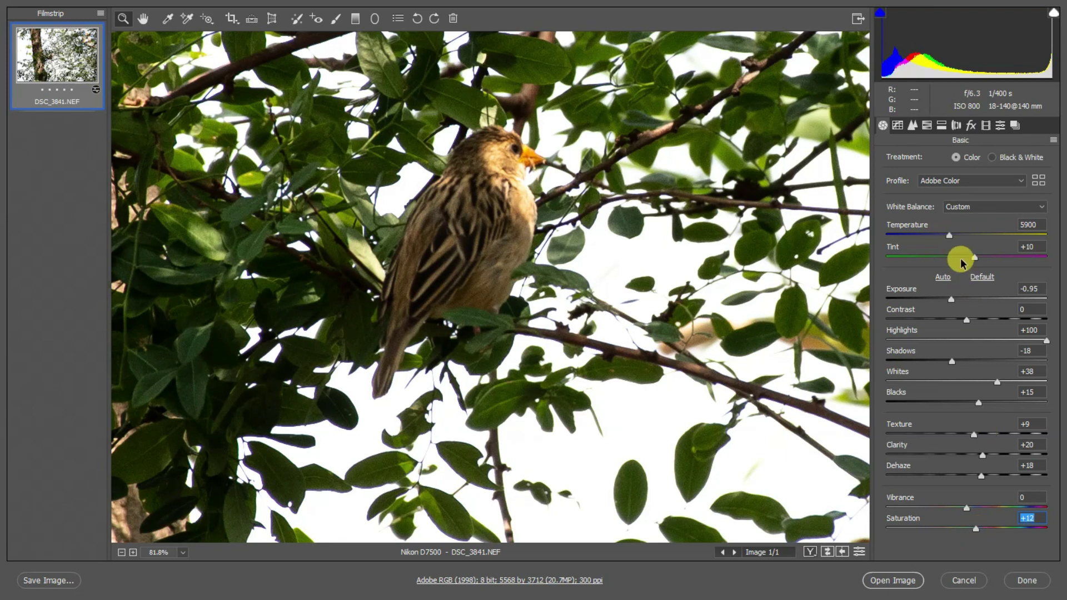
click(910, 128)
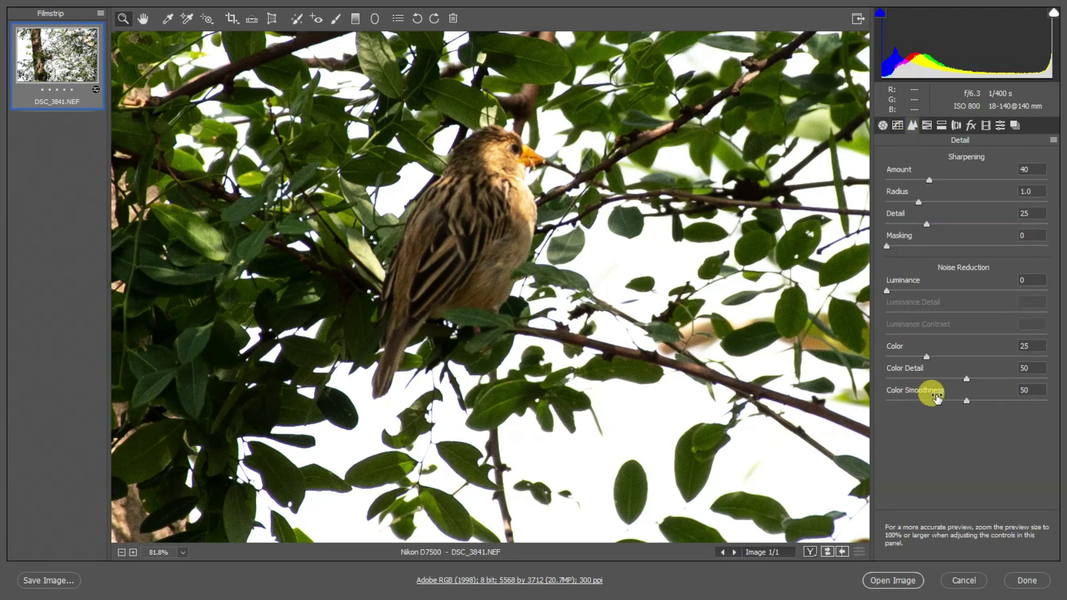
Set luminance noise reduction to 46, sharpening Masking to 100 and Amount to 88
drag(913, 291, 960, 291)
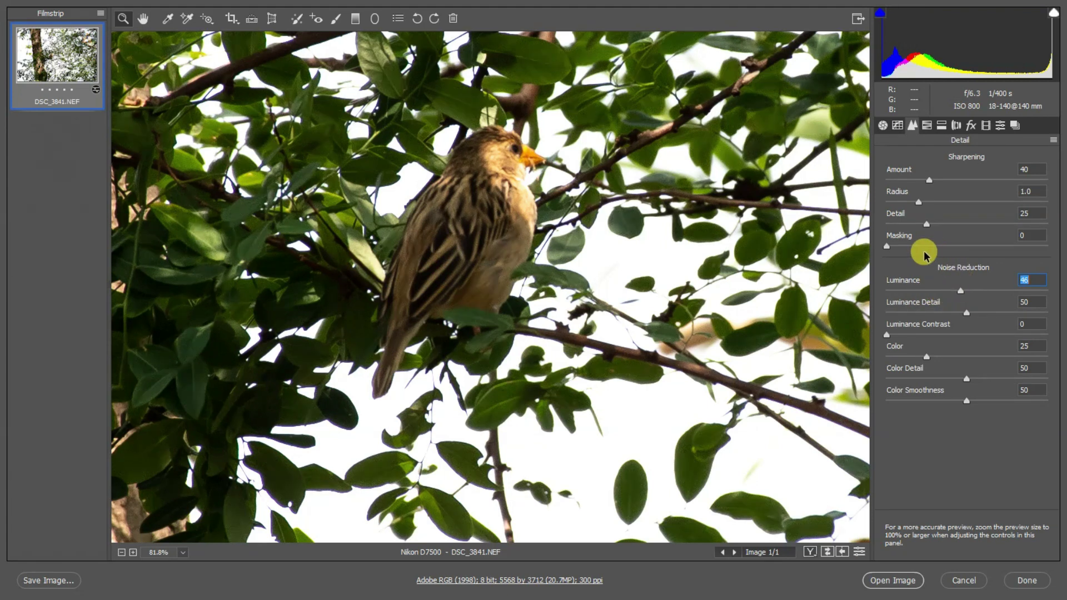
key(alt)
drag(886, 246, 1046, 247)
click(954, 184)
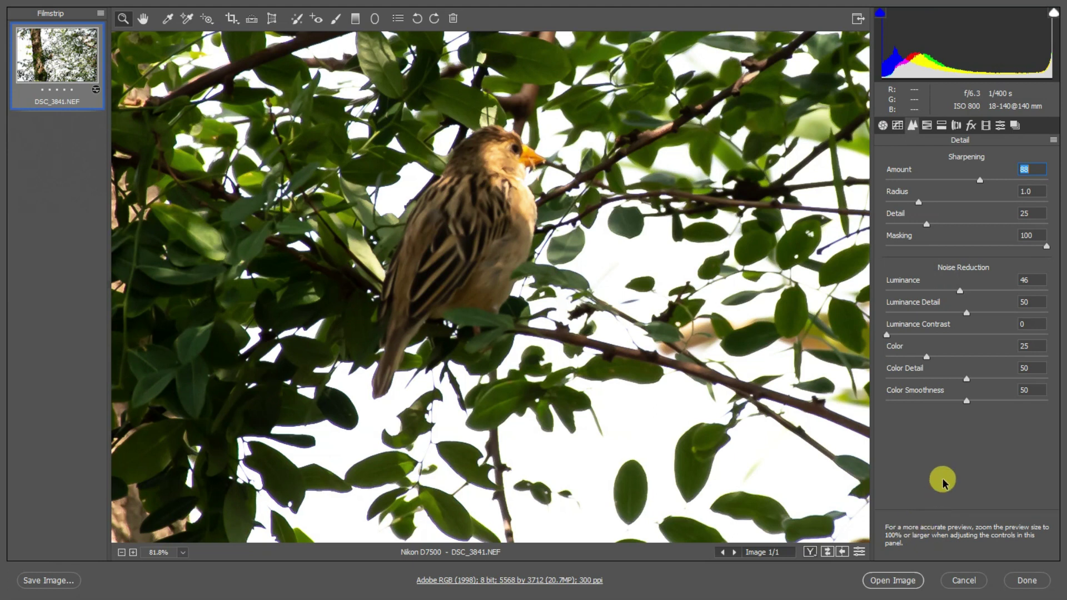
click(927, 125)
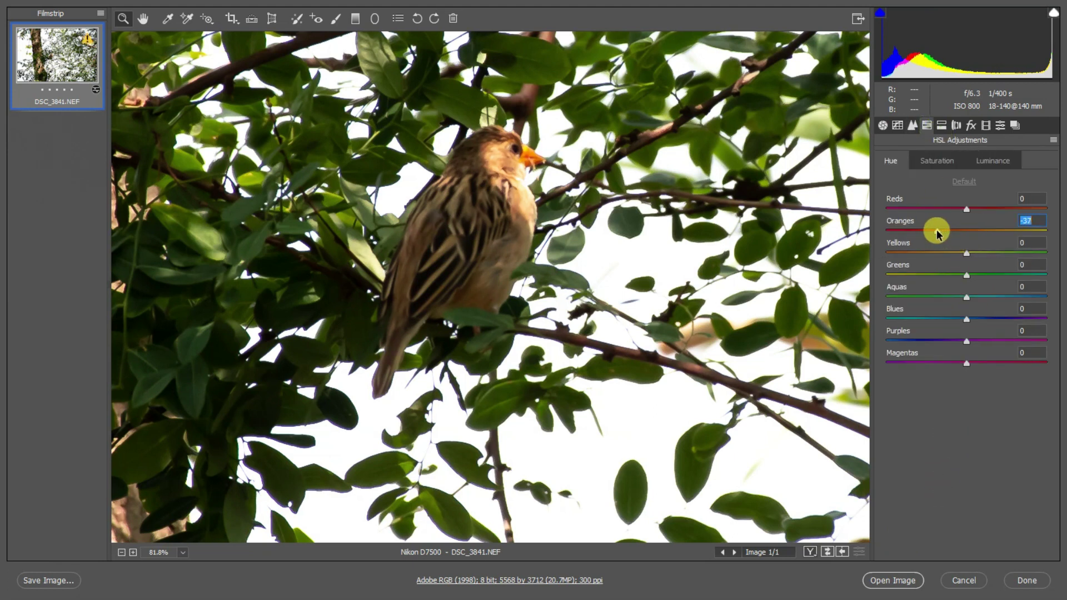
Shift HSL hues (Oranges -34, Yellows +21, Greens +78) and set Aquas saturation to +30
mouse_move(966, 253)
mouse_down()
mouse_move(914, 253)
mouse_move(988, 257)
mouse_move(997, 265)
mouse_move(936, 274)
mouse_move(1024, 282)
mouse_move(874, 288)
mouse_move(1009, 288)
mouse_move(1035, 303)
mouse_up()
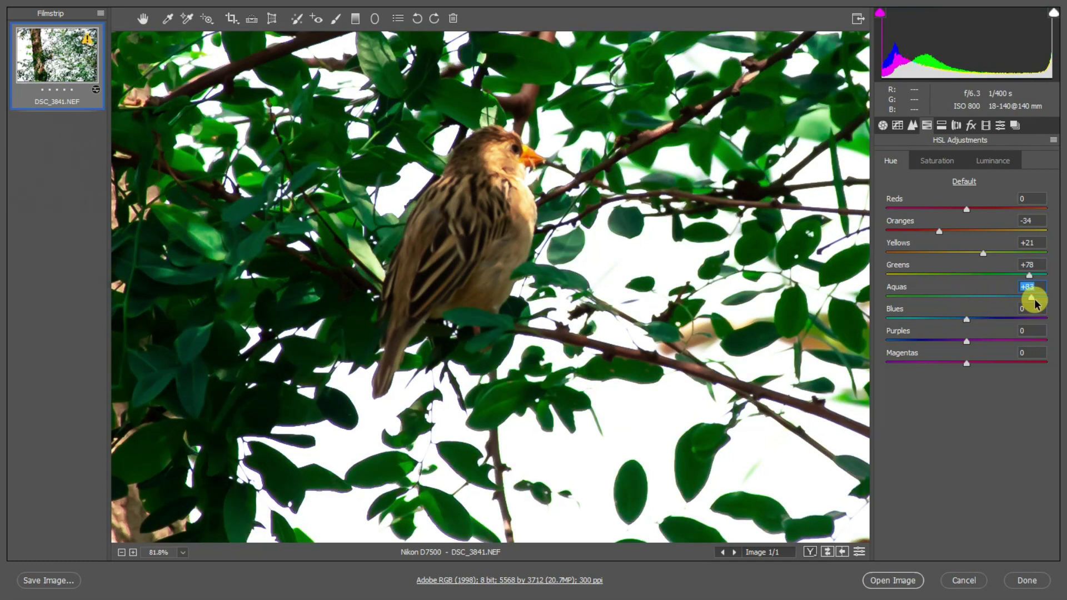
click(937, 160)
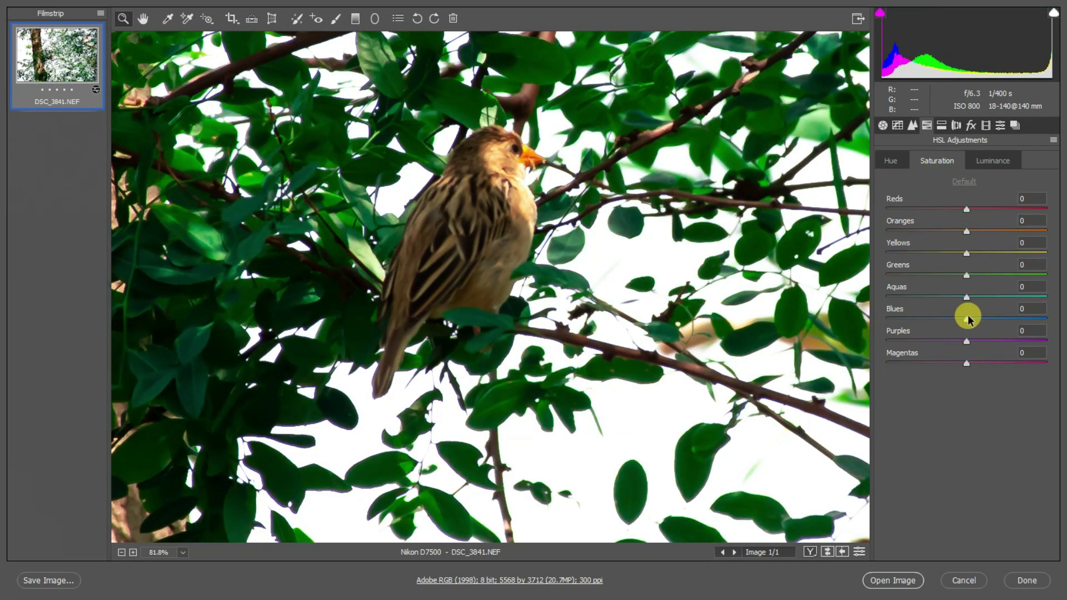
mouse_move(968, 300)
mouse_down()
mouse_move(1028, 301)
mouse_move(922, 305)
mouse_move(965, 307)
mouse_up()
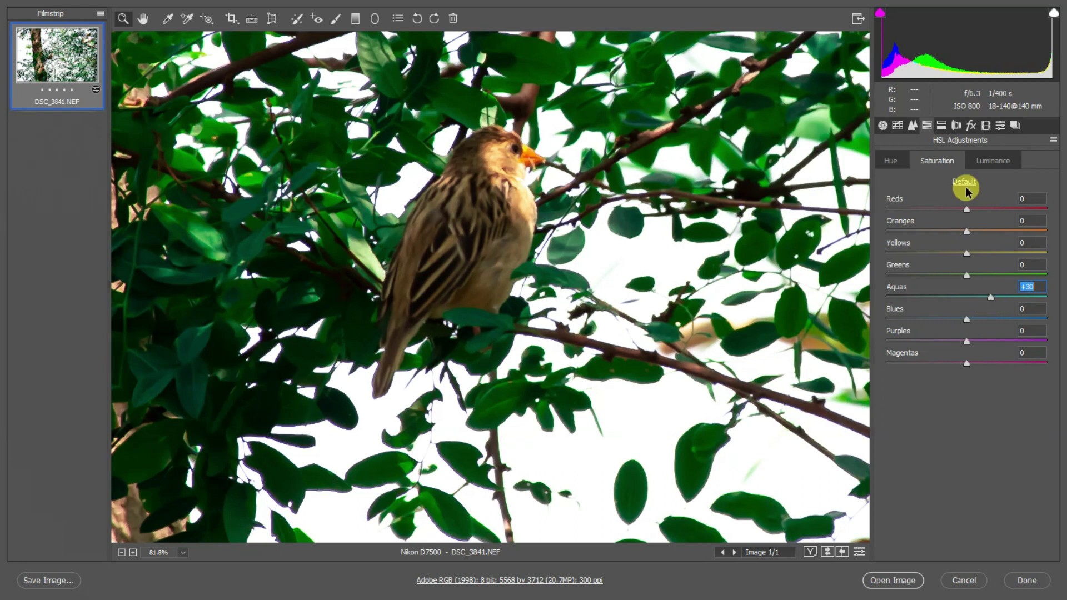
Lower the Blues luminance to -82 and recheck the per-colour saturation values
click(984, 162)
click(967, 298)
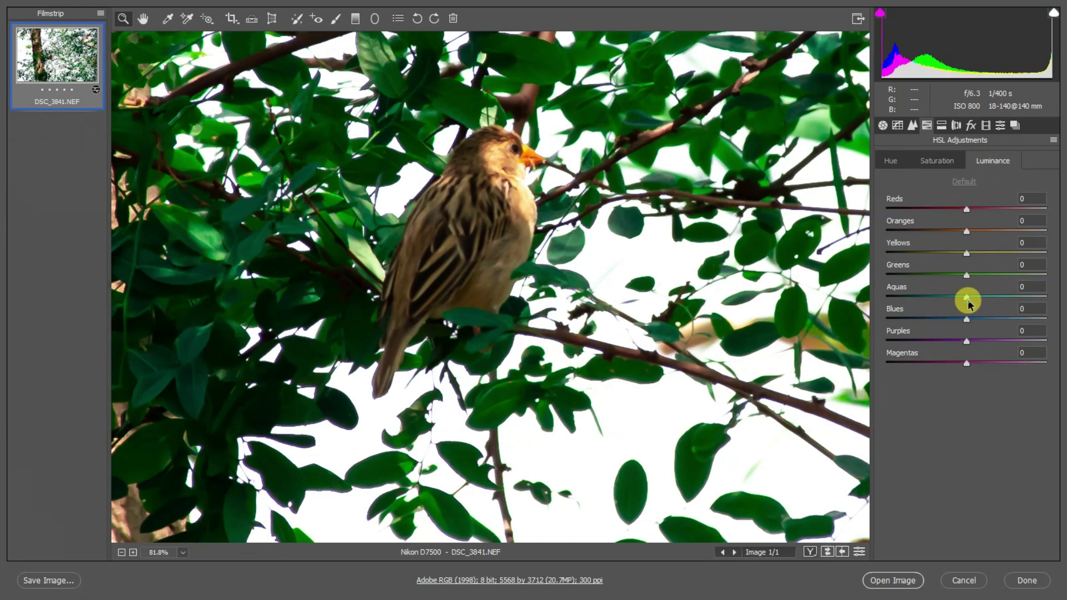
click(1042, 300)
mouse_move(967, 320)
mouse_down()
mouse_move(1028, 320)
mouse_move(900, 323)
mouse_up()
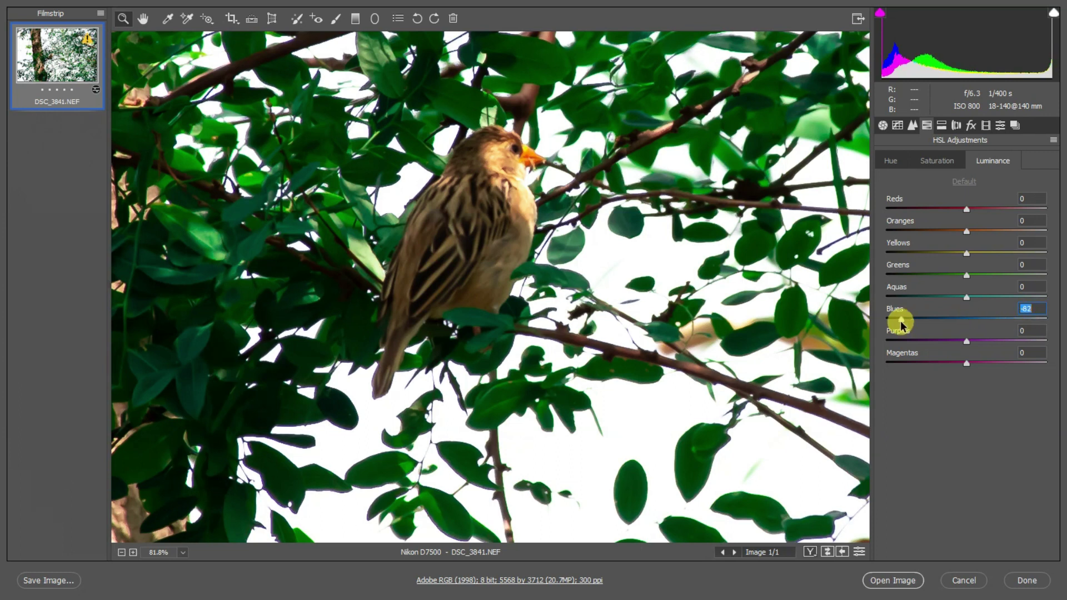
click(935, 161)
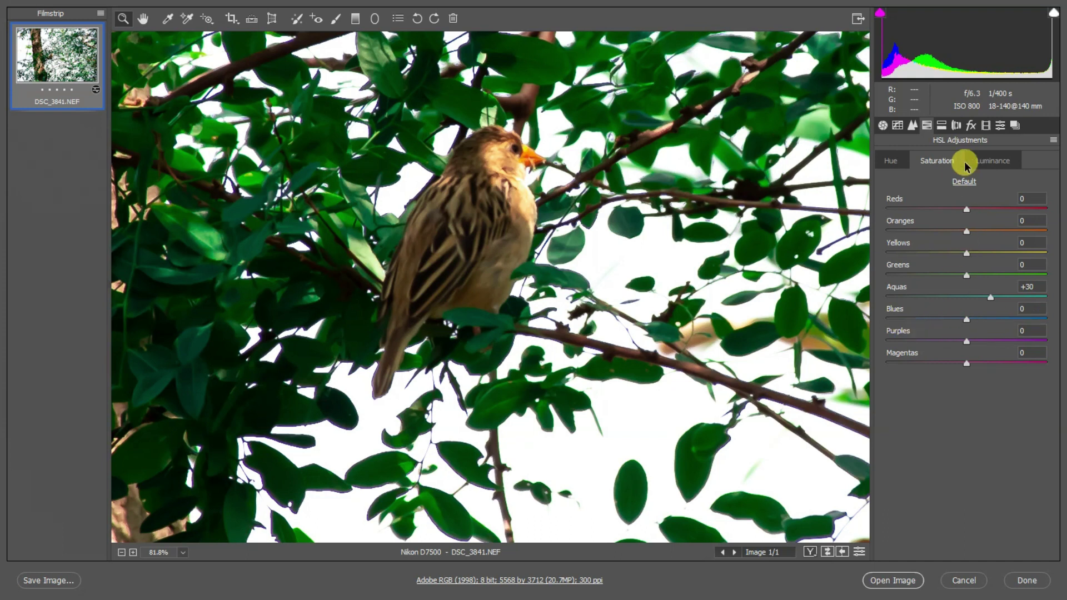
click(913, 127)
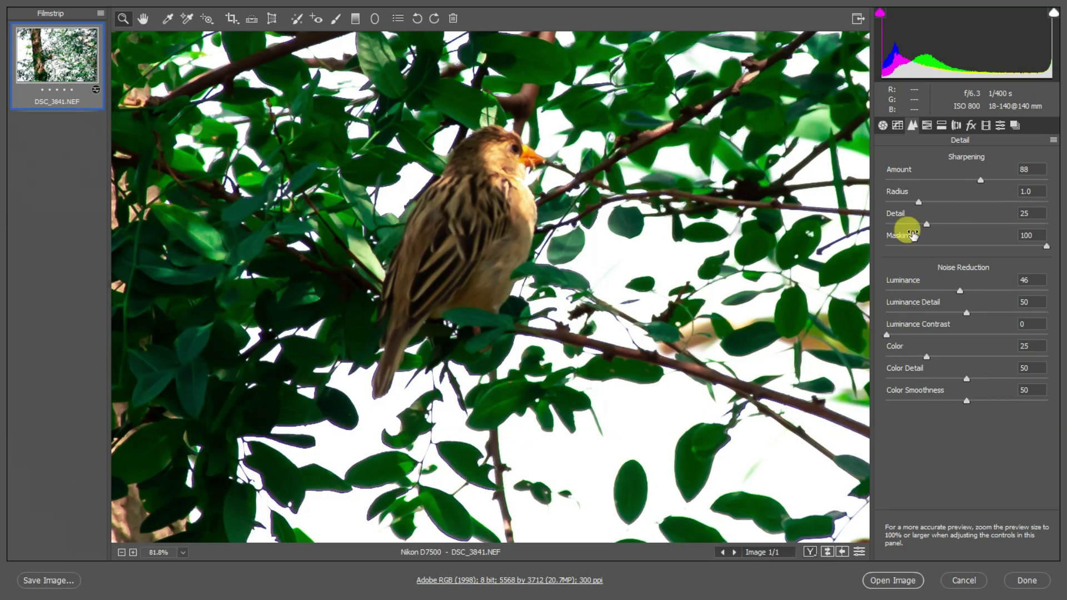
Set Contrast +19, Blacks 0 and Clarity +27, then open the photo in Photoshop
click(882, 125)
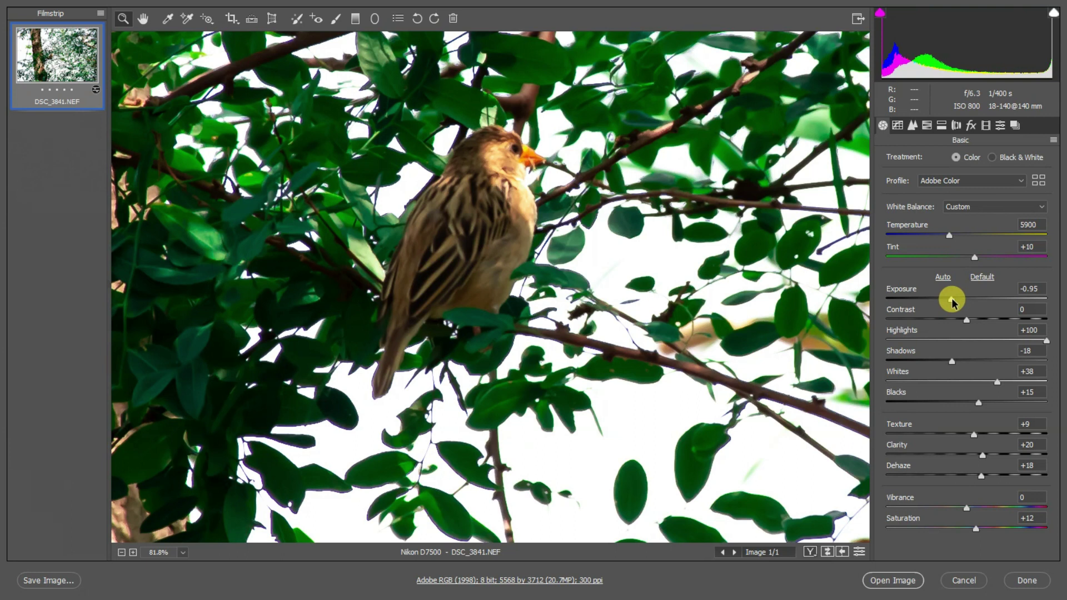
mouse_move(968, 322)
mouse_down()
mouse_move(990, 326)
mouse_move(957, 301)
mouse_up()
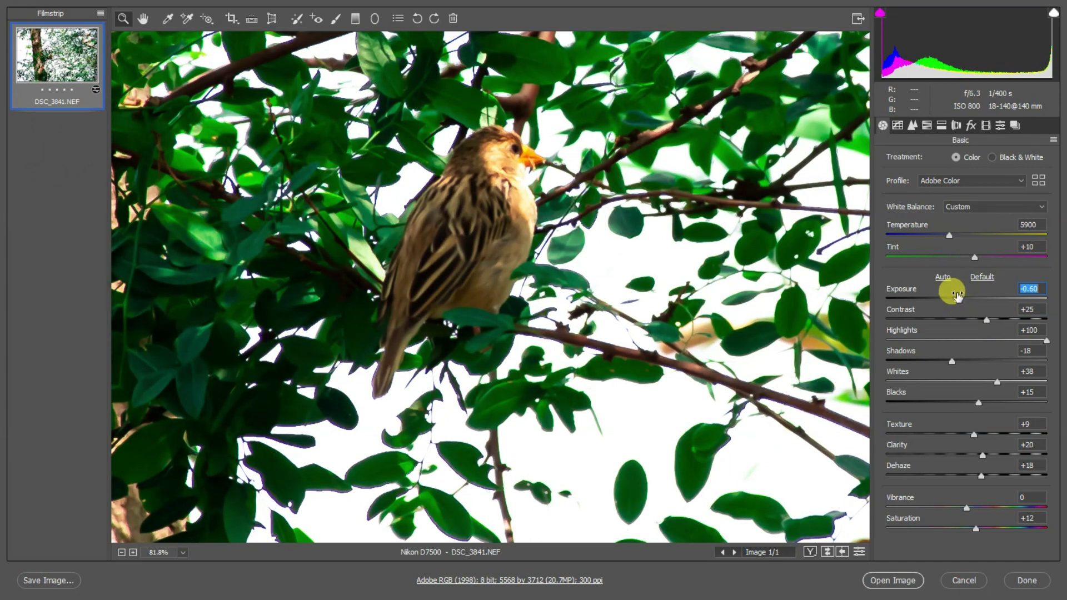
click(977, 404)
drag(977, 407, 966, 409)
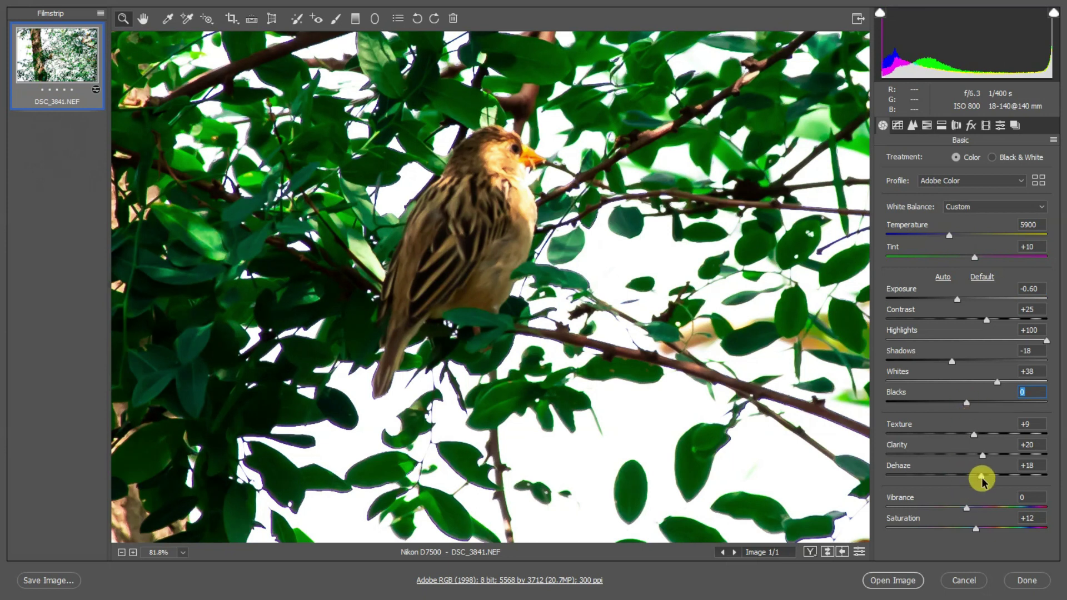
drag(982, 456, 985, 457)
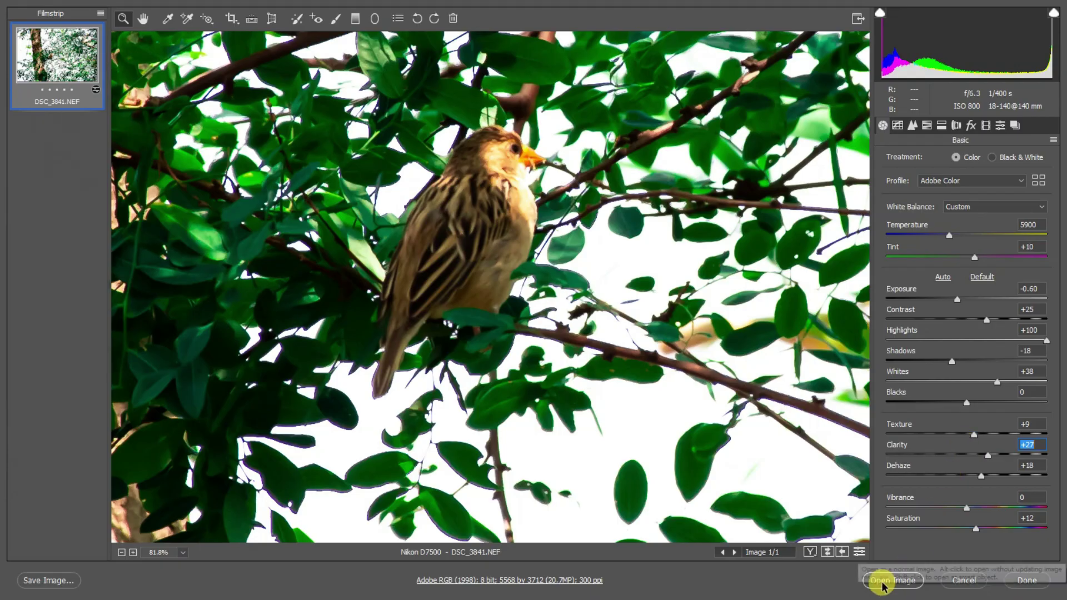
click(884, 580)
mouse_move(355, 350)
mouse_down()
mouse_move(367, 291)
mouse_move(429, 293)
mouse_up()
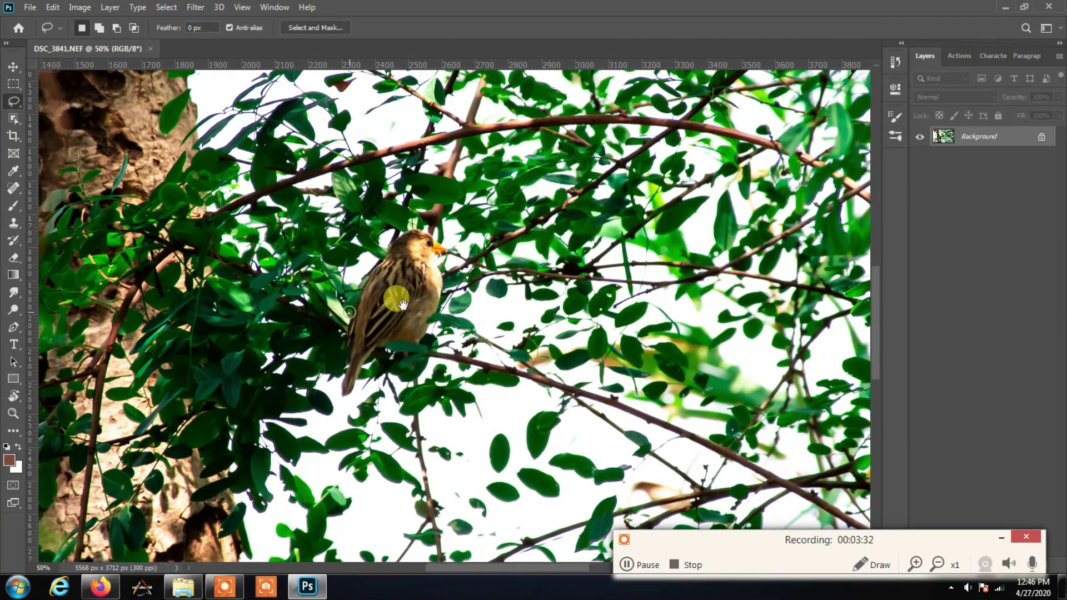
Apply a Levels adjustment with input levels 10, 1.10 and 229
scroll(428, 293, up, 2)
scroll(425, 278, up, 2)
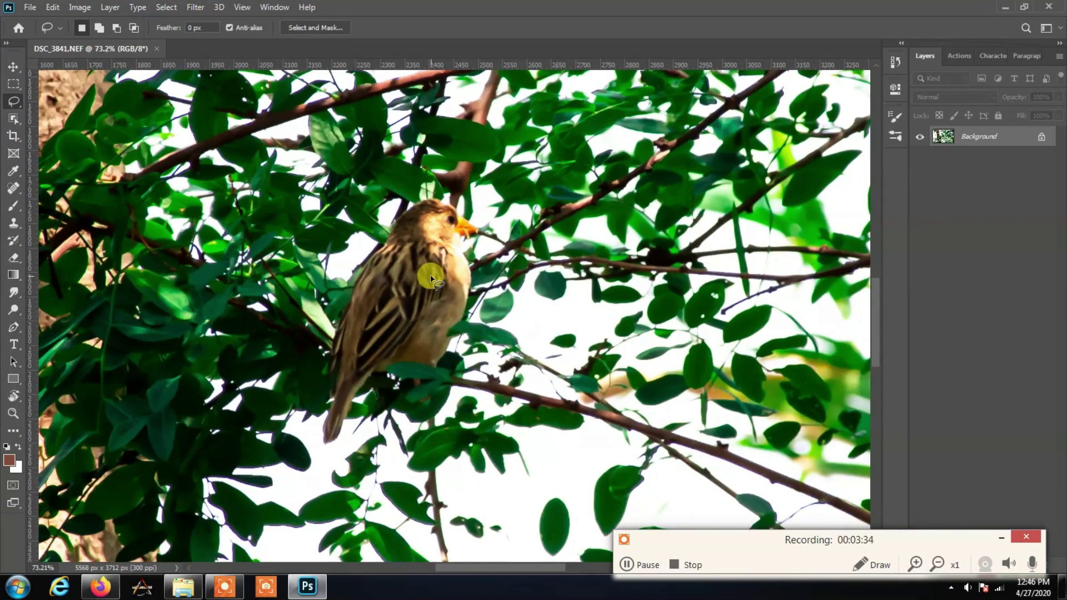
key(ctrl+l)
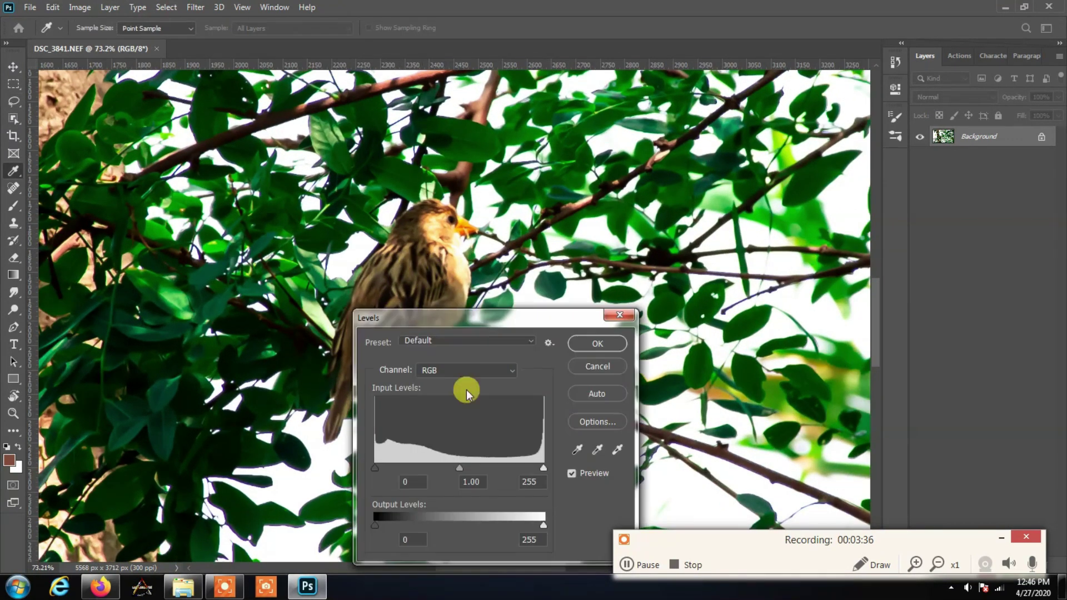
drag(542, 468, 525, 467)
drag(375, 468, 381, 468)
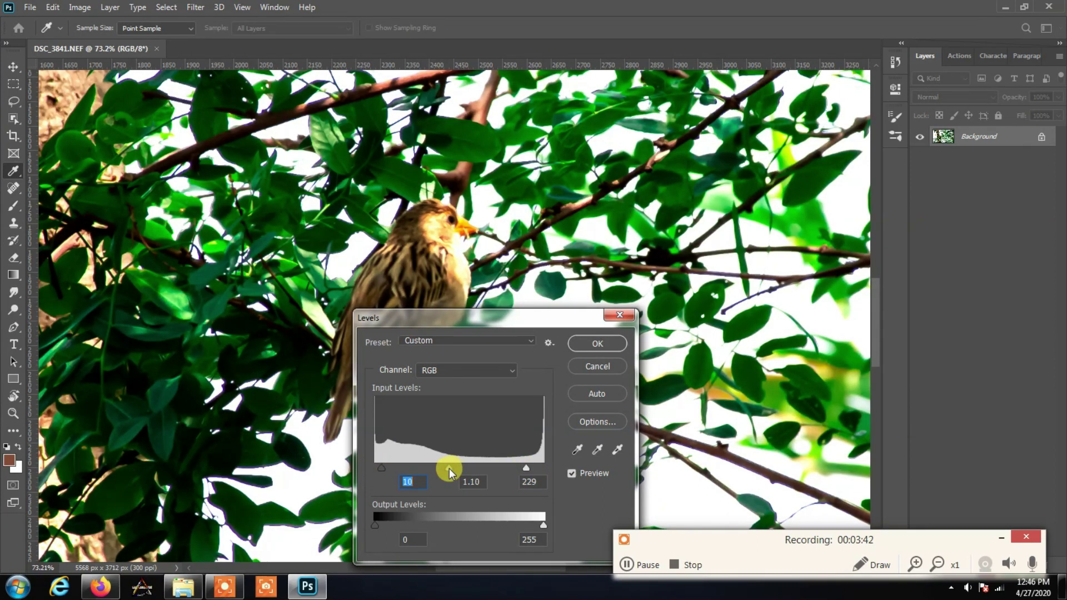
click(586, 344)
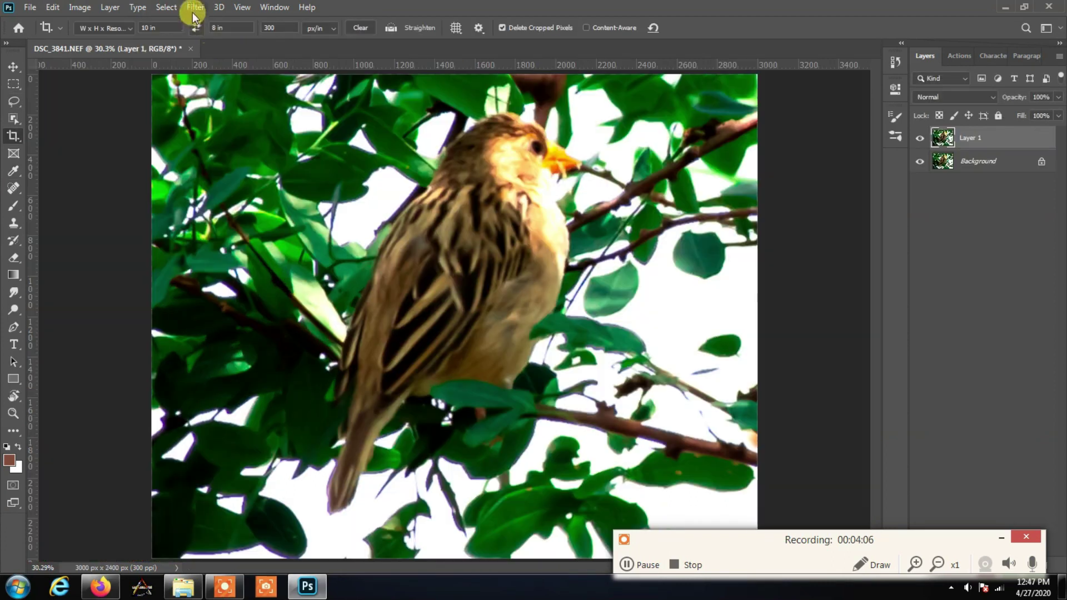
click(195, 8)
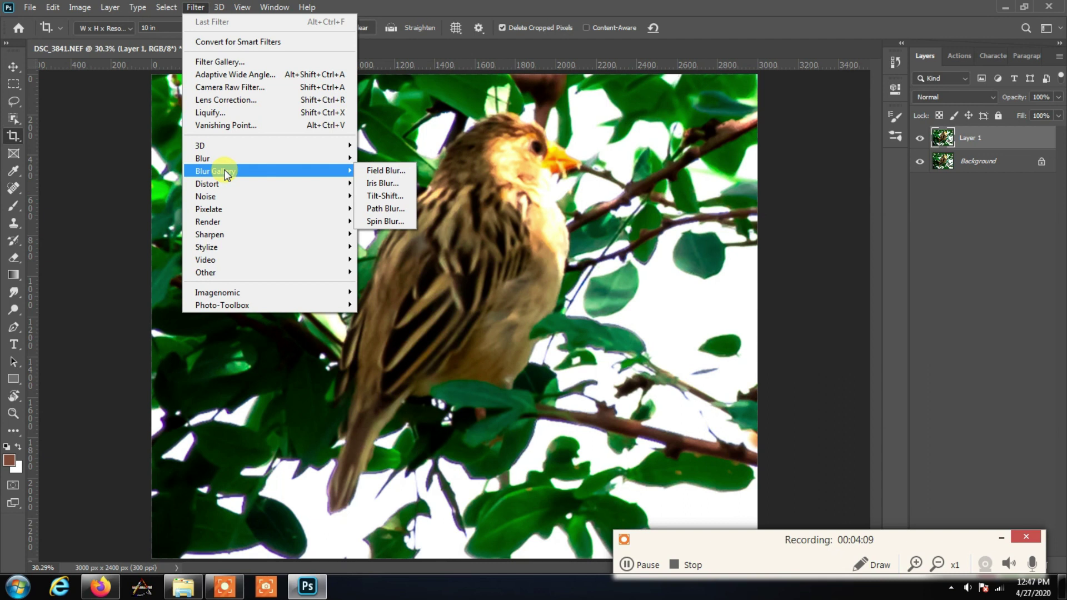
mouse_move(202, 158)
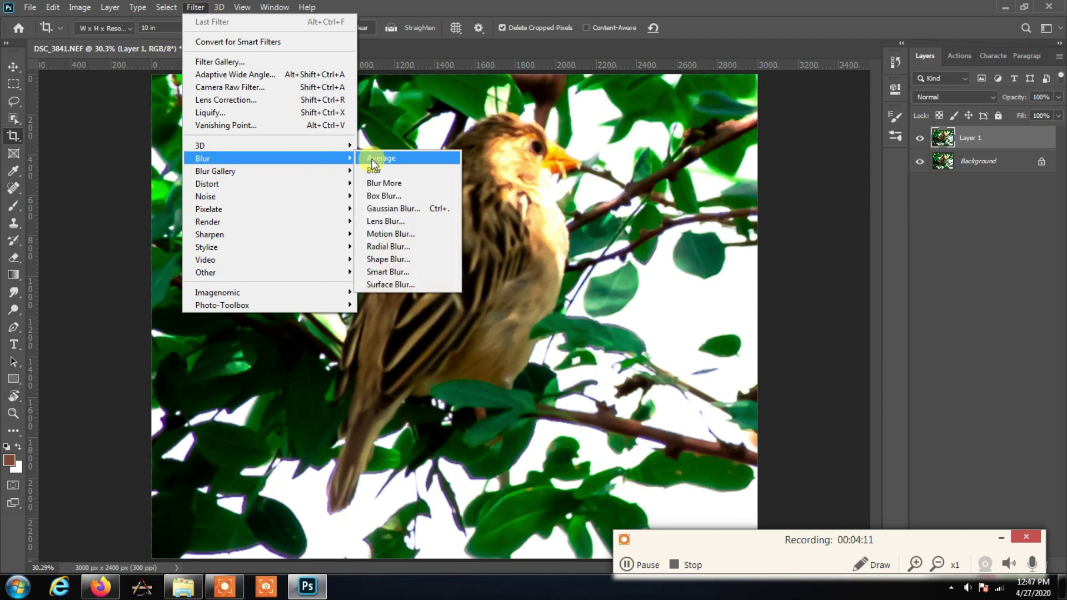
Blur Layer 1 with a 33.2 px Gaussian Blur and hide it behind a black layer mask
click(396, 209)
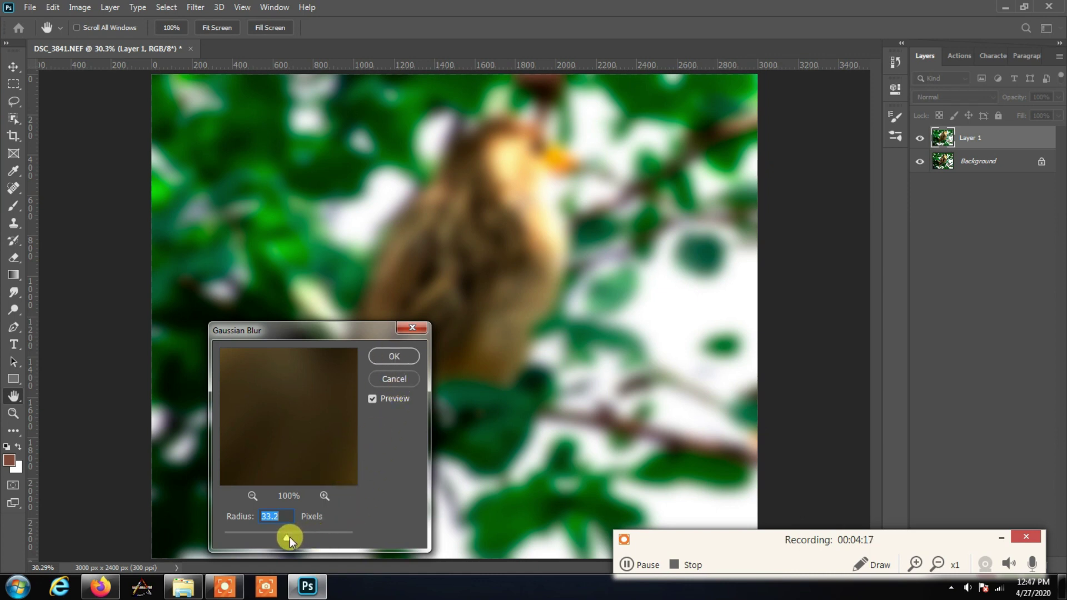
click(396, 356)
key(c)
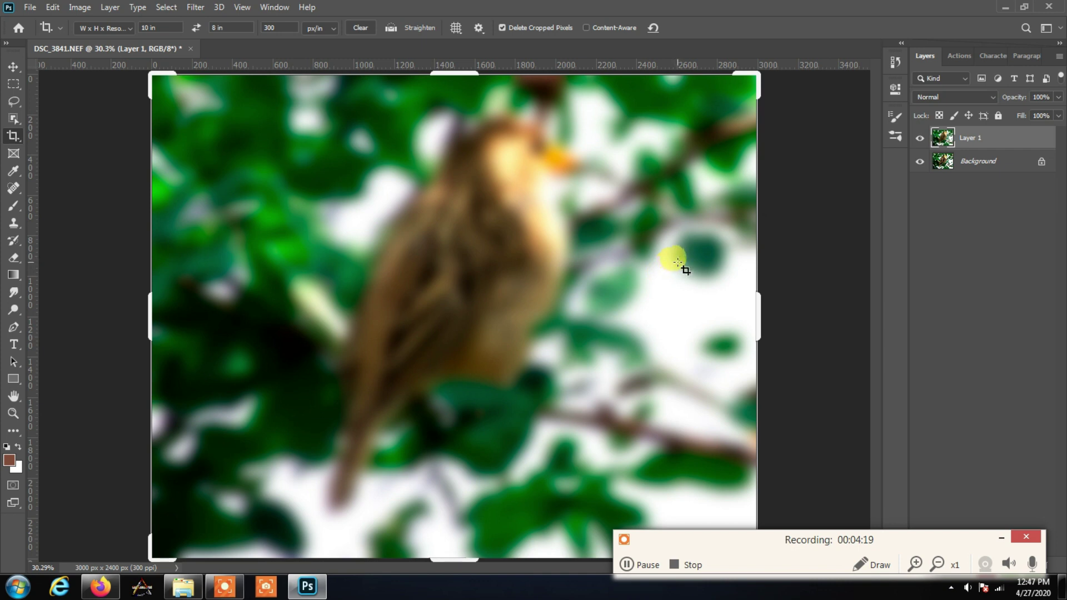
click(996, 540)
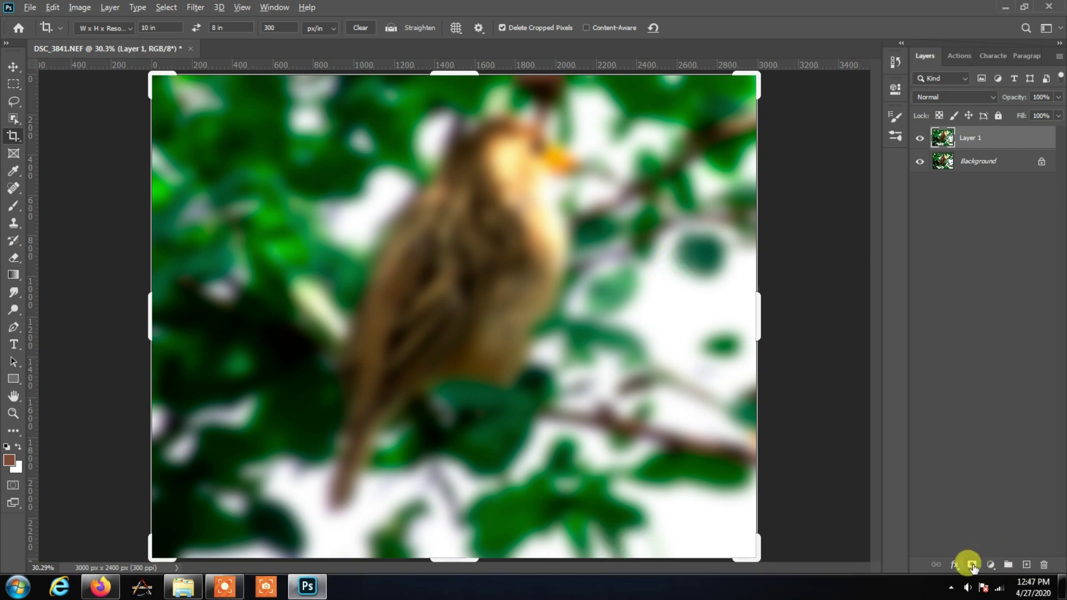
alt+click(971, 566)
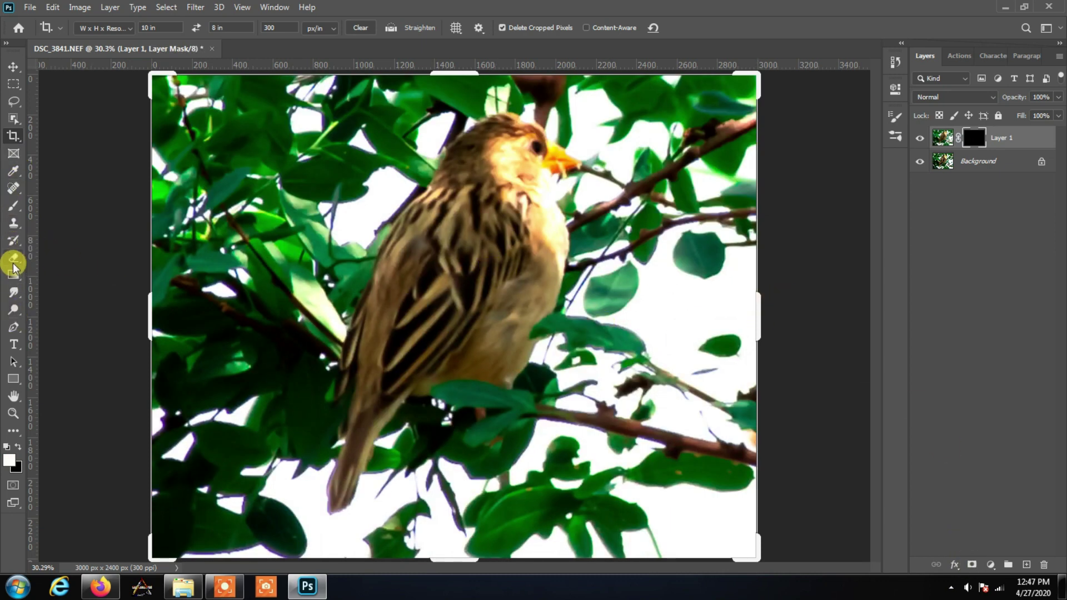
Set up a 102 px soft round brush at 100% opacity
click(14, 311)
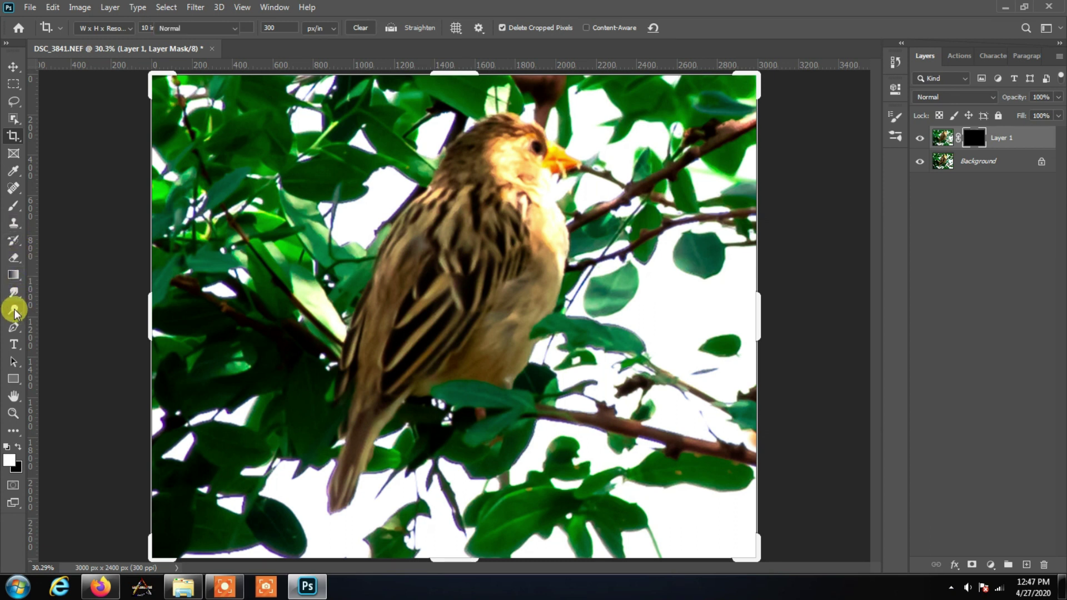
click(14, 207)
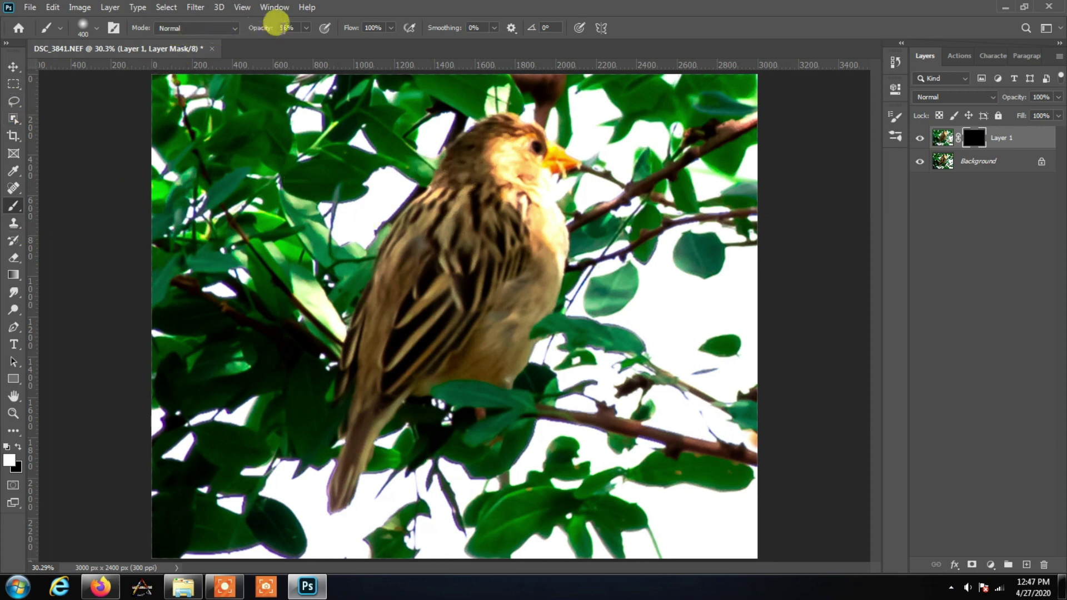
click(306, 29)
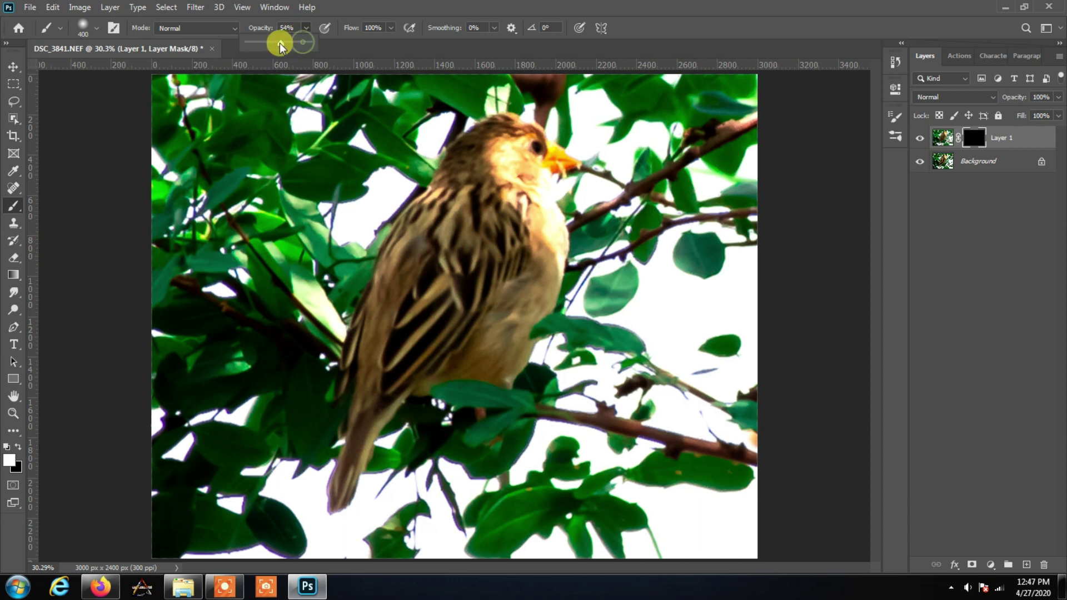
drag(284, 45, 317, 43)
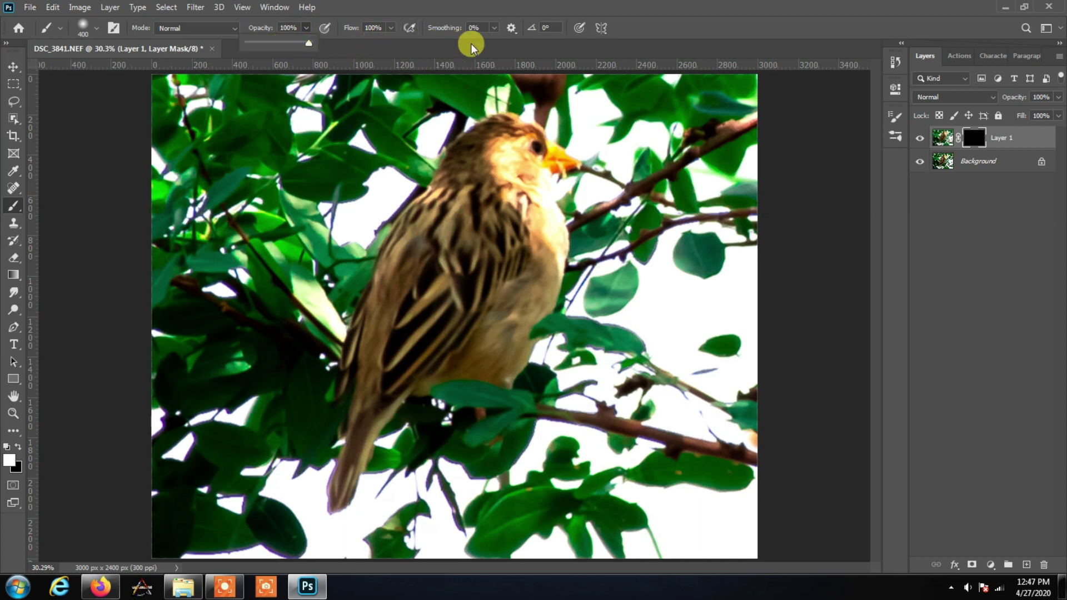
right_click(478, 229)
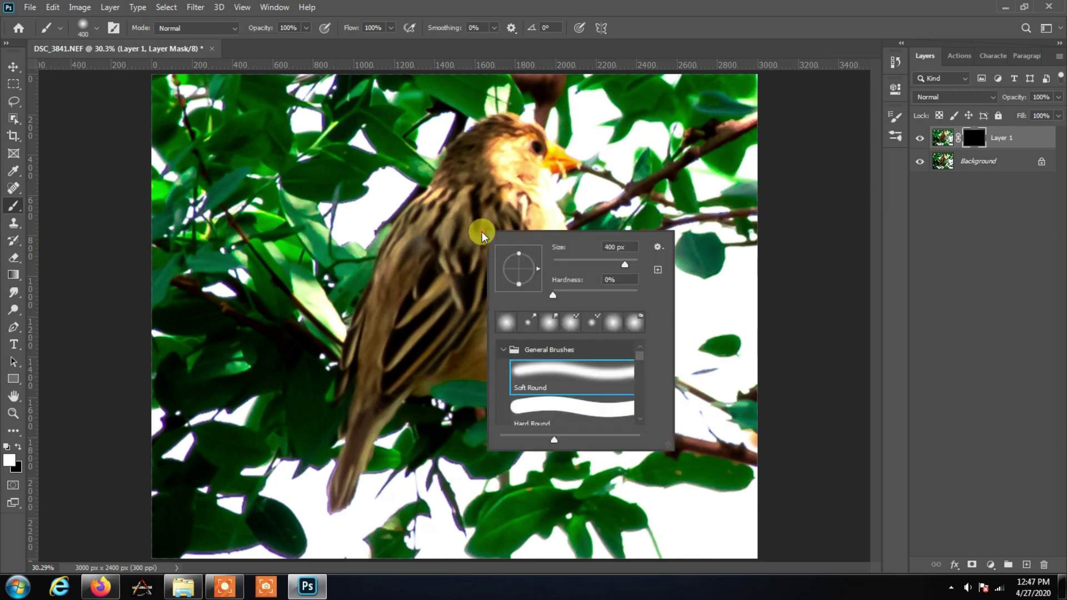
drag(611, 264, 595, 265)
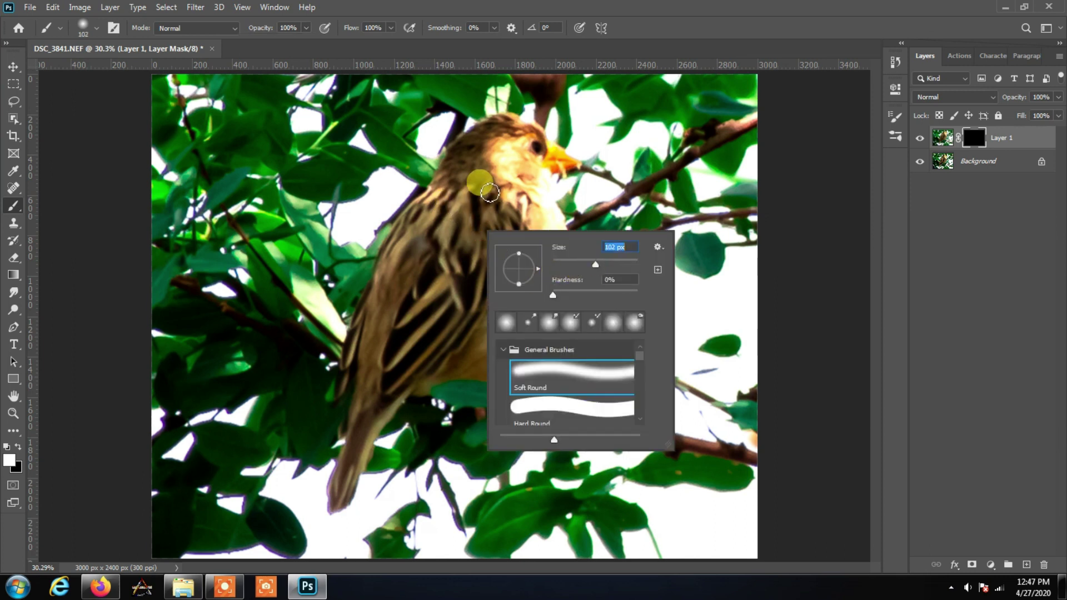
click(484, 186)
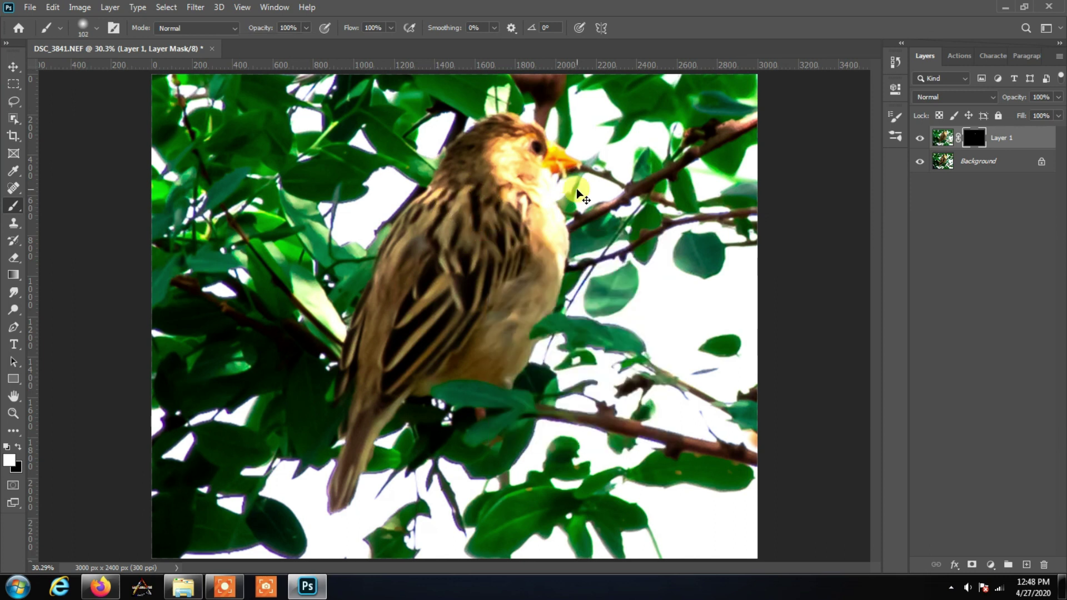
Zoom in on the bird and invert Layer 1's mask so the blur shows everywhere
key(ctrl+plus)
key(ctrl+plus)
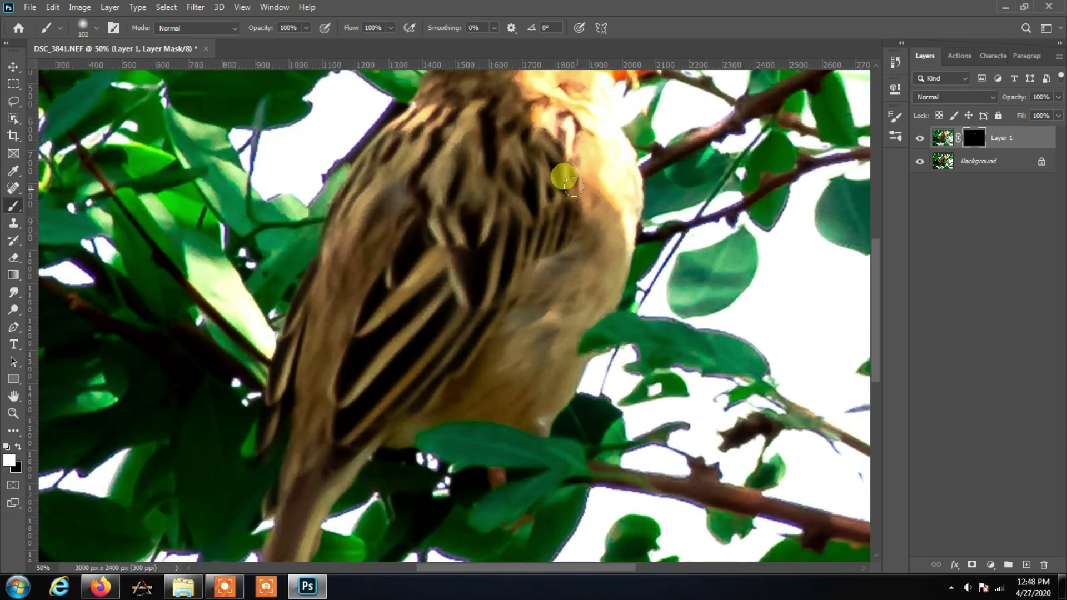
scroll(564, 212, up, 5)
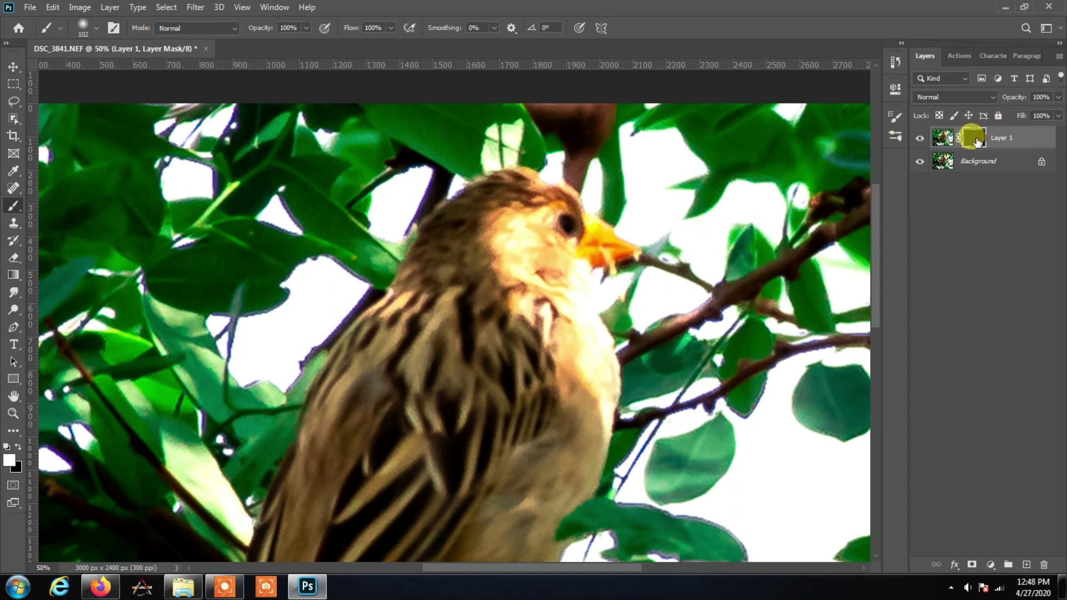
key(ctrl+i)
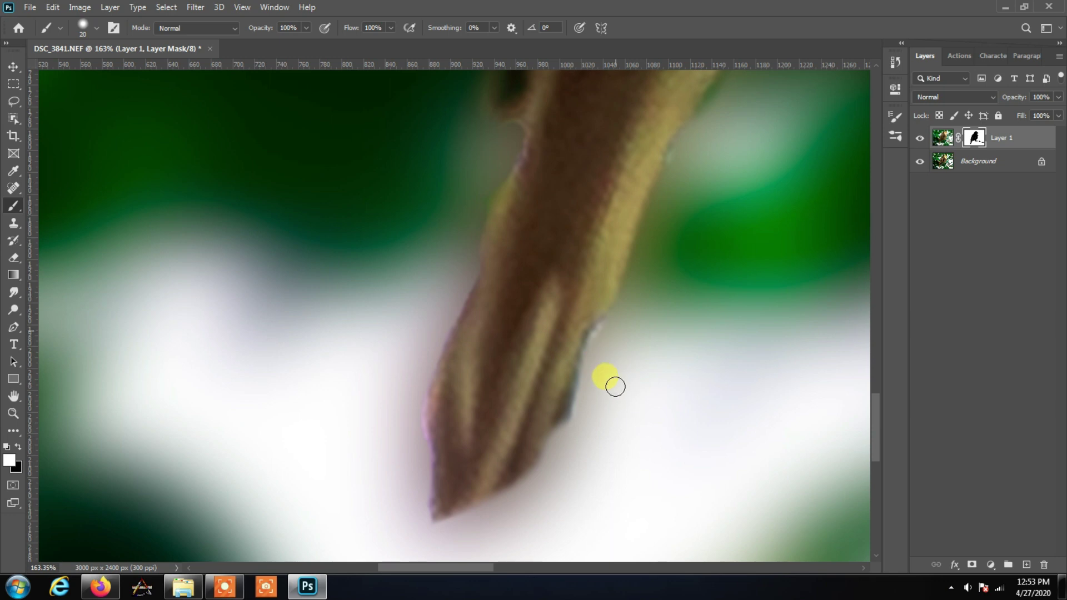
Paint the mask along the branch knob's edge to keep it sharp, then zoom out
scroll(615, 386, down, 3)
scroll(562, 377, down, 4)
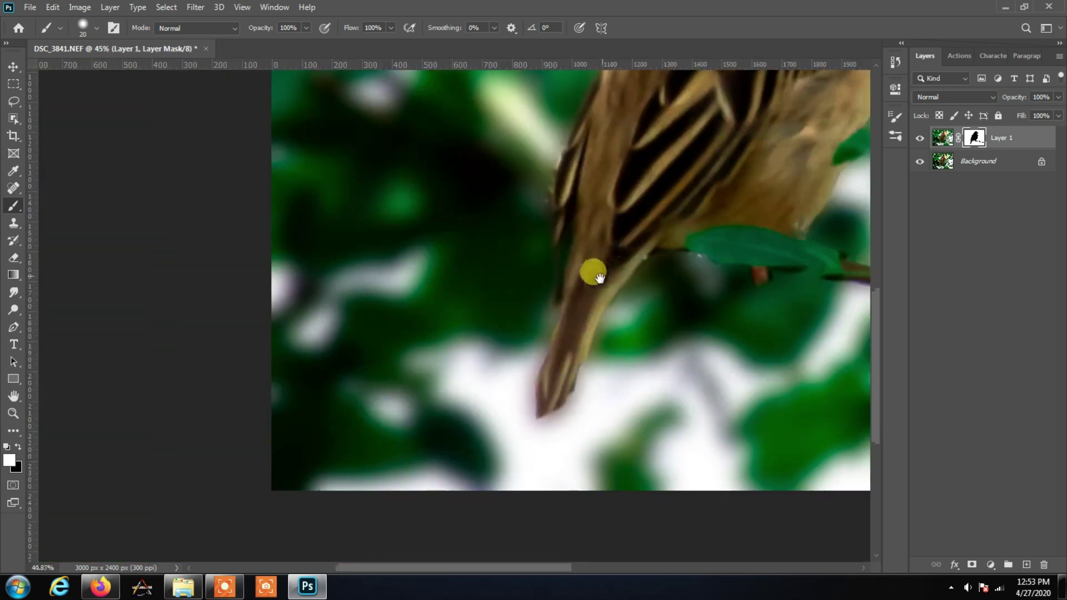
scroll(599, 276, down, 2)
scroll(607, 316, down, 2)
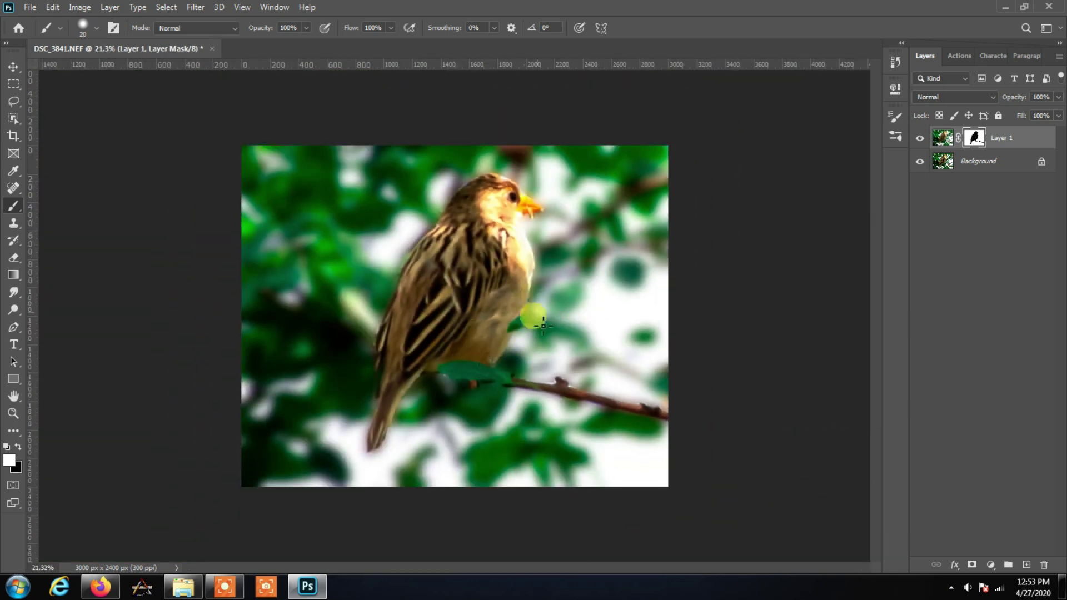
scroll(538, 336, up, 2)
scroll(526, 324, up, 1)
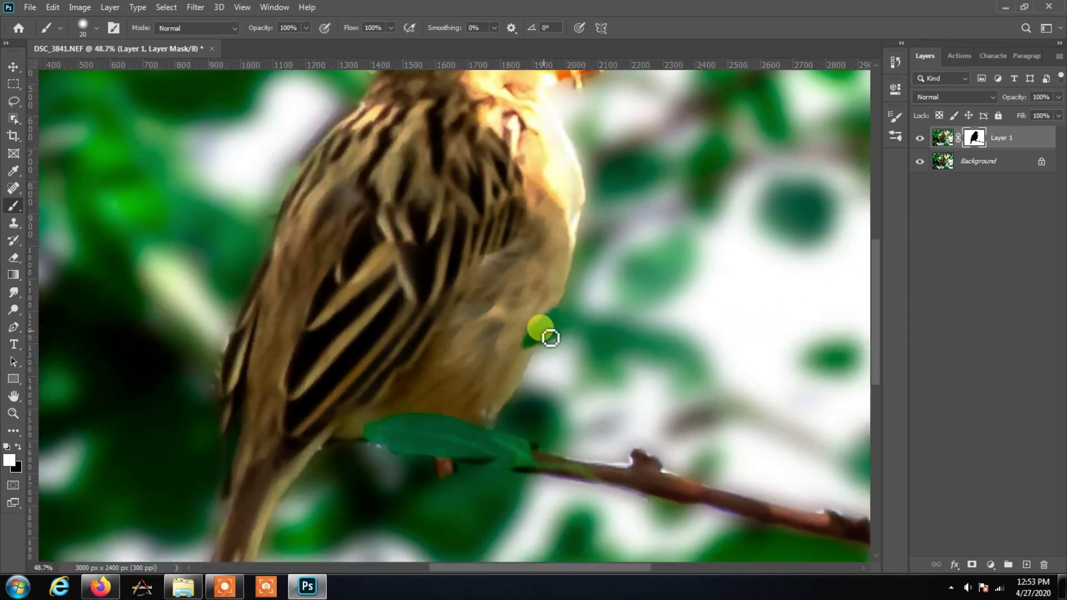
scroll(569, 336, down, 1)
scroll(570, 345, down, 1)
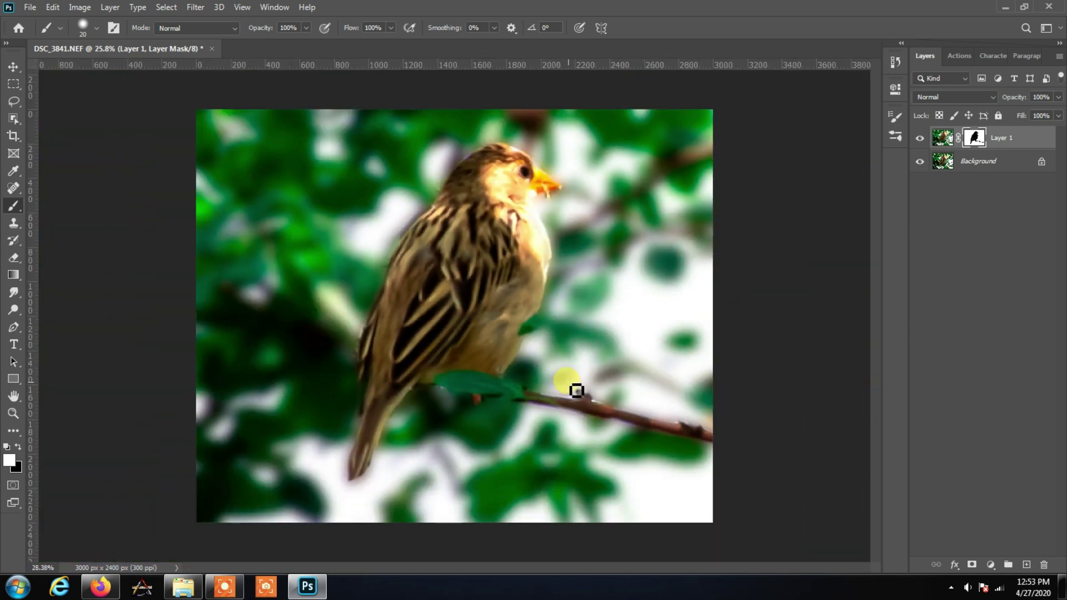
scroll(575, 390, up, 3)
scroll(608, 410, up, 2)
scroll(619, 429, up, 2)
scroll(551, 361, up, 2)
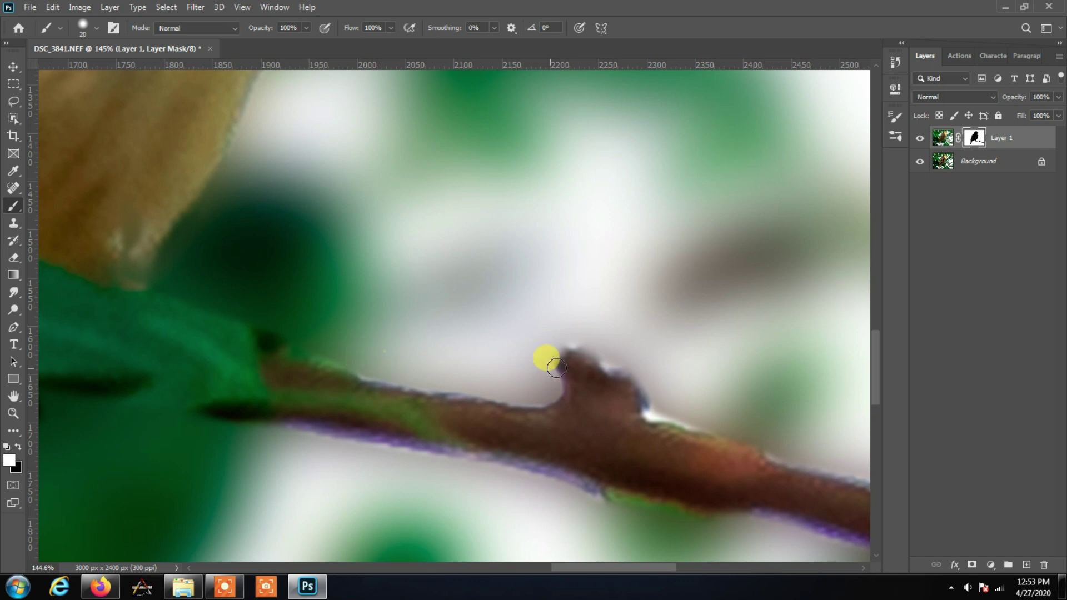
drag(612, 365, 811, 460)
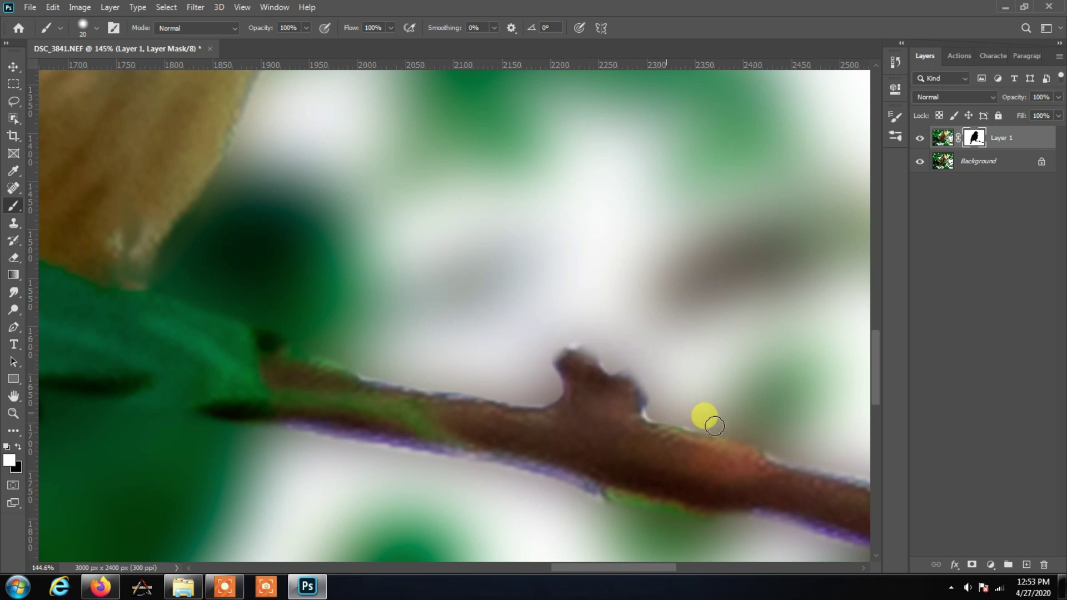
scroll(811, 460, down, 2)
scroll(685, 374, down, 3)
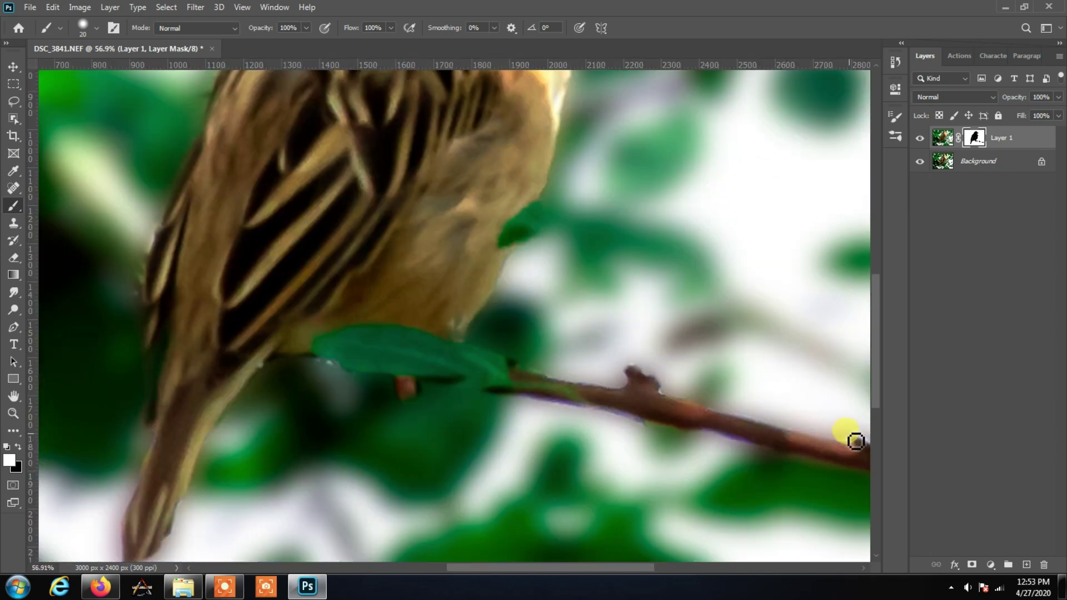
scroll(837, 439, down, 2)
scroll(757, 407, down, 2)
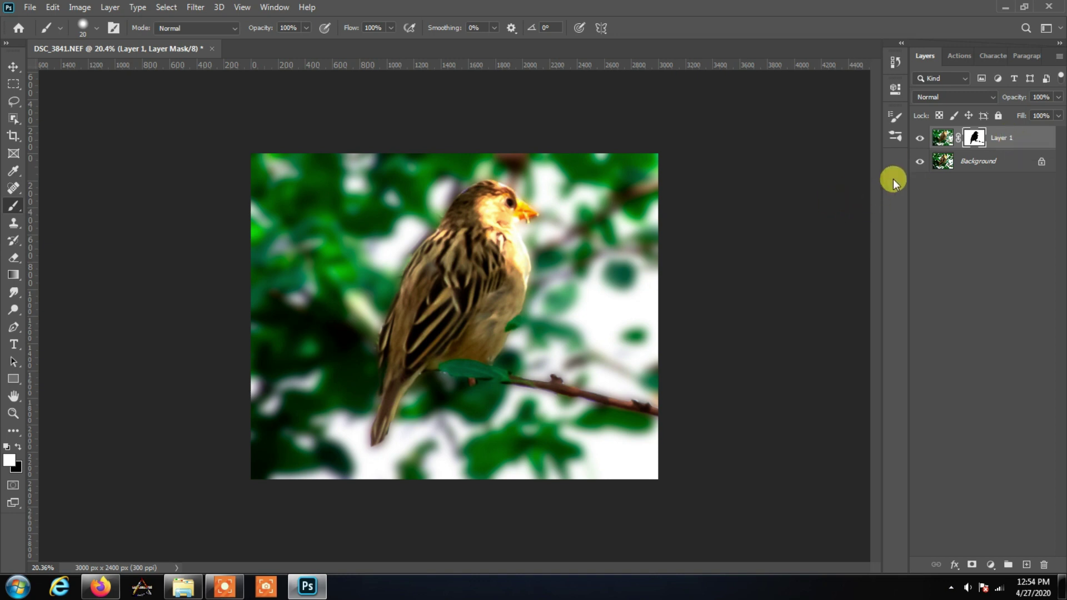
Stamp all visible layers, flatten the image, and duplicate the Background as Layer 1
key(ctrl+shift+alt+e)
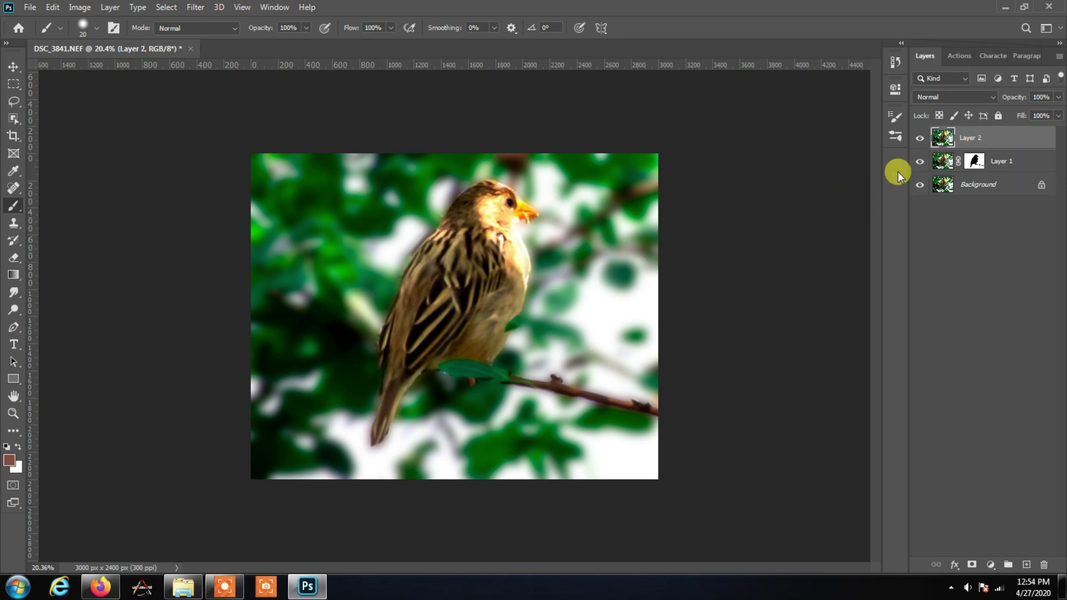
right_click(978, 192)
click(978, 316)
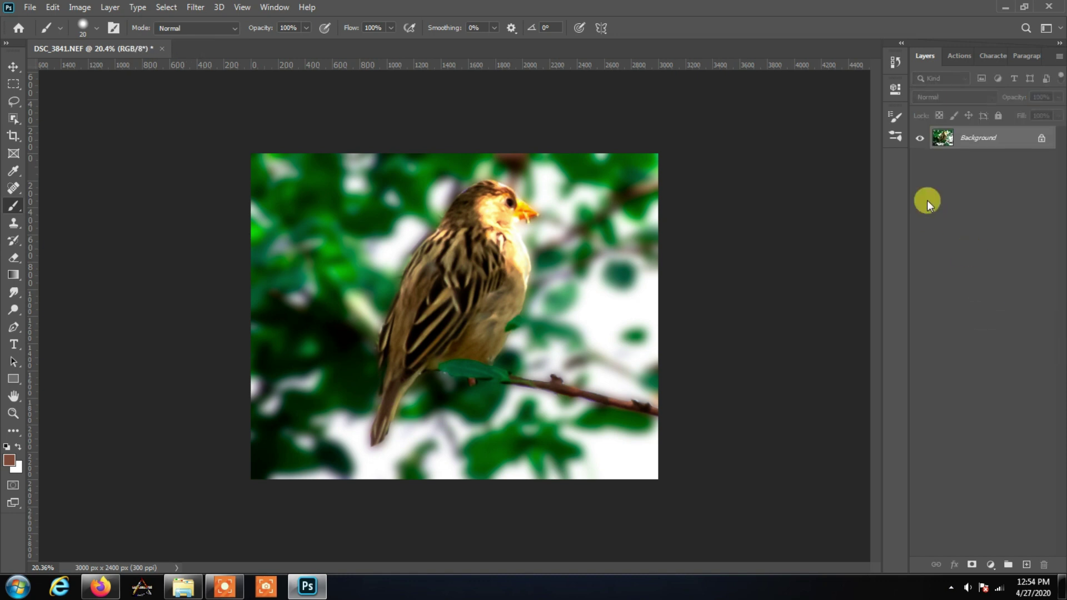
key(ctrl+j)
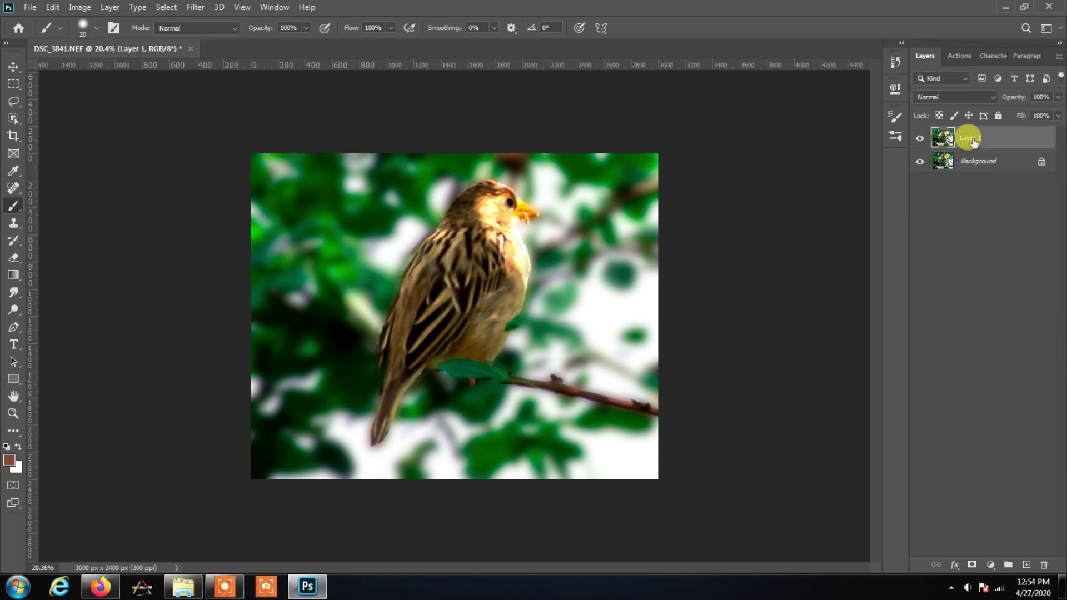
Convert Layer 1 to a smart object and flatten its contents for HDR toning
right_click(973, 143)
click(837, 190)
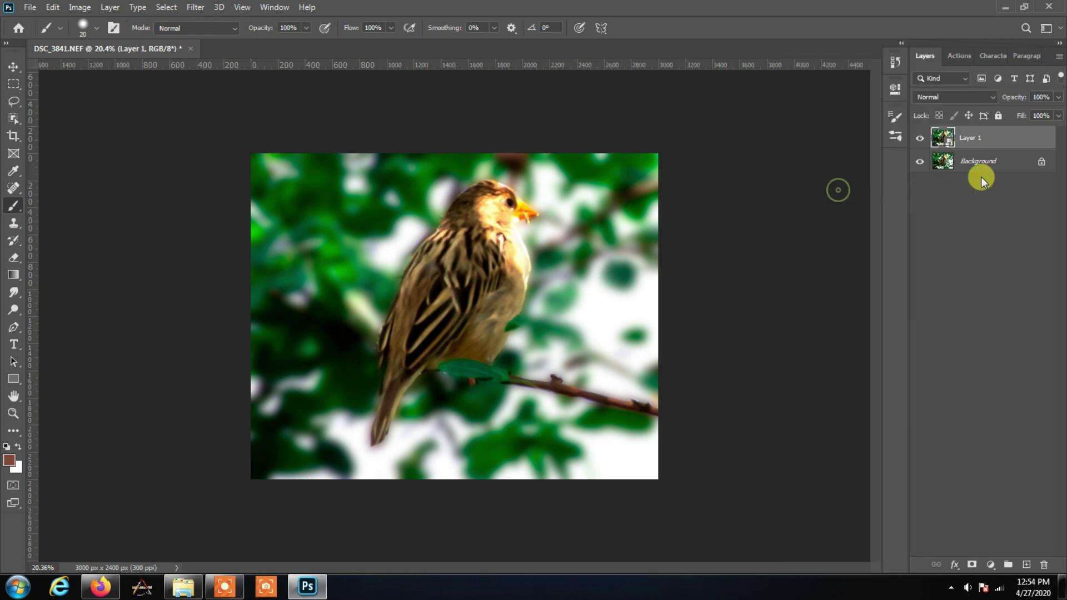
double_click(943, 137)
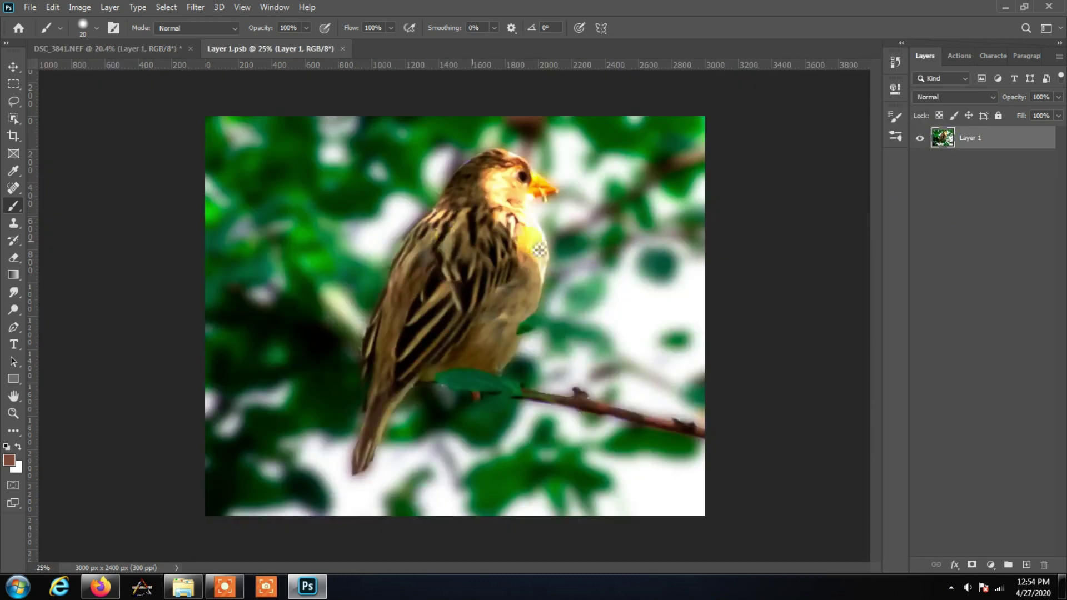
click(81, 7)
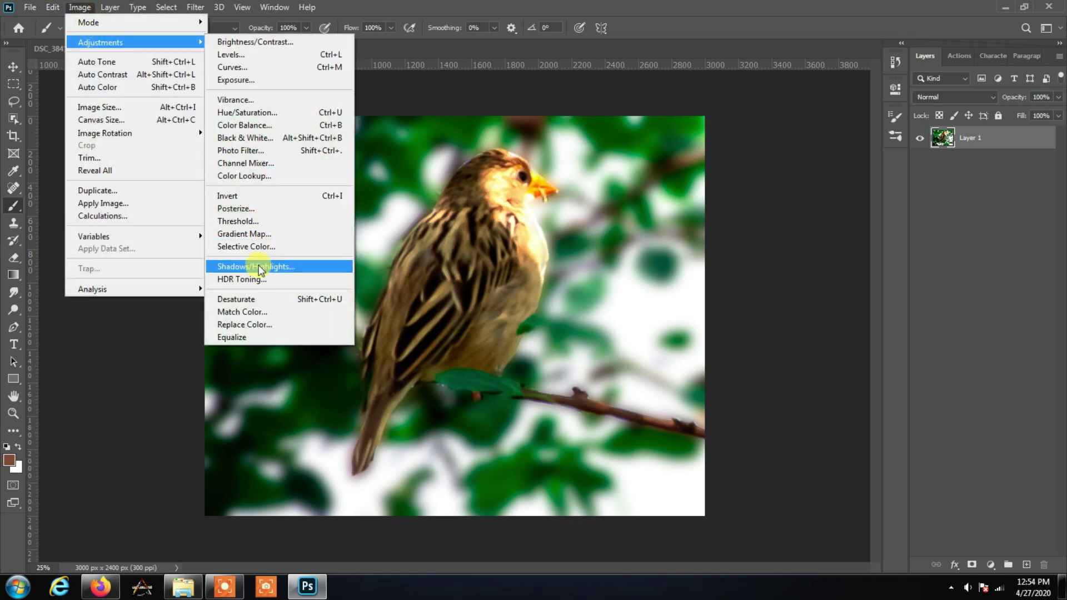
click(250, 279)
click(581, 340)
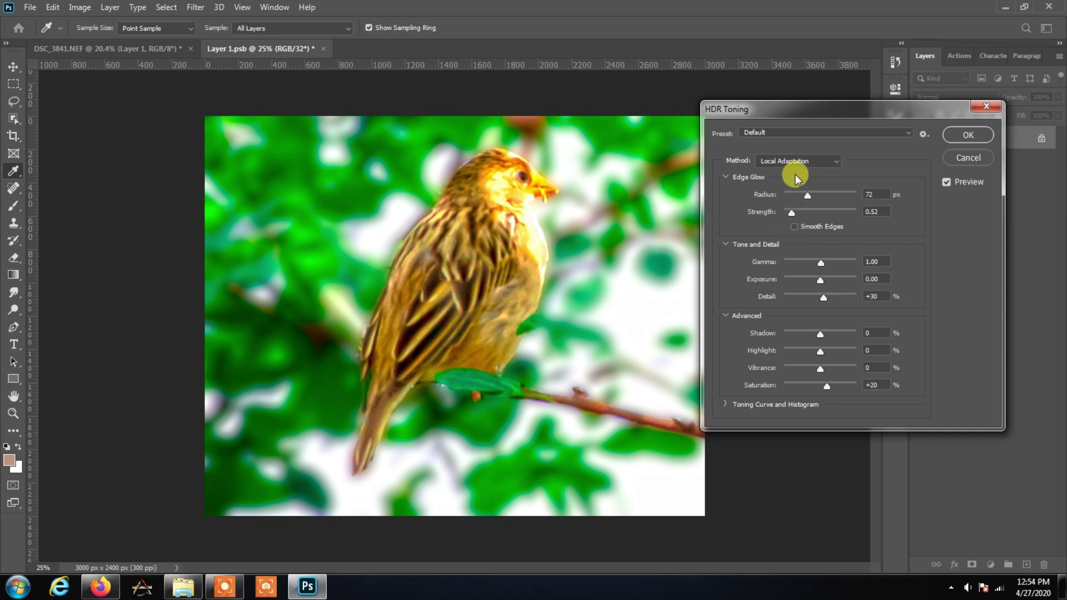
Apply Equalize Histogram HDR toning, then save and close the smart object document
click(797, 161)
click(791, 194)
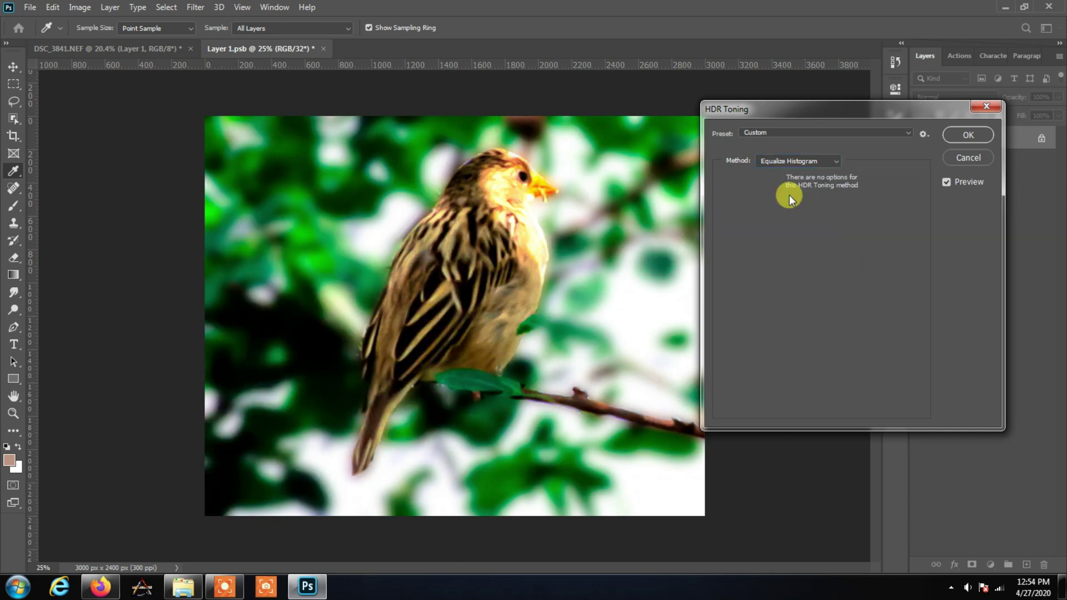
click(798, 160)
click(783, 202)
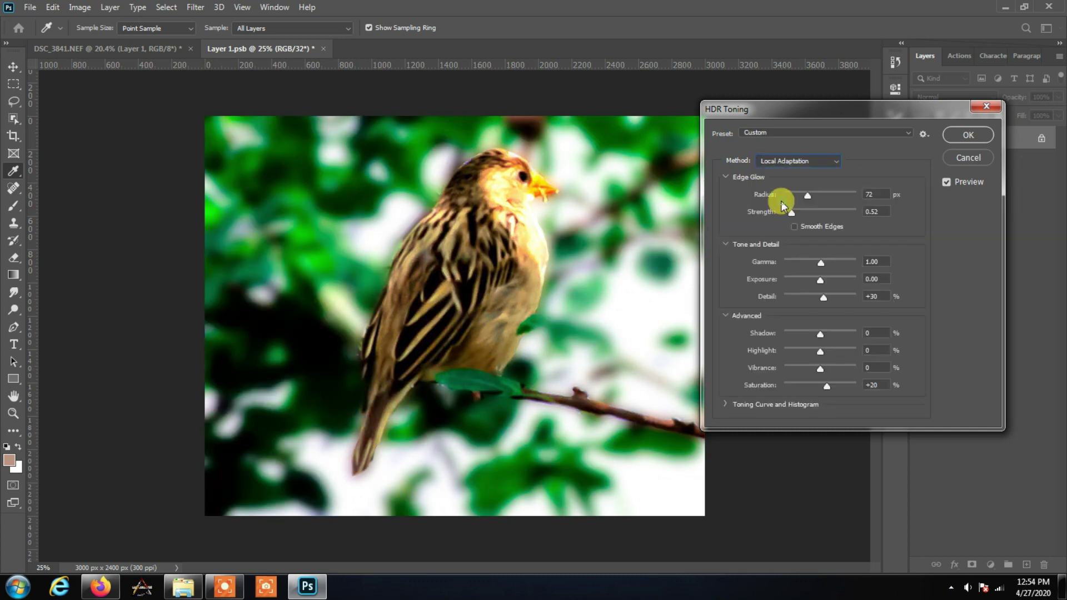
click(781, 160)
click(779, 182)
click(785, 161)
click(786, 192)
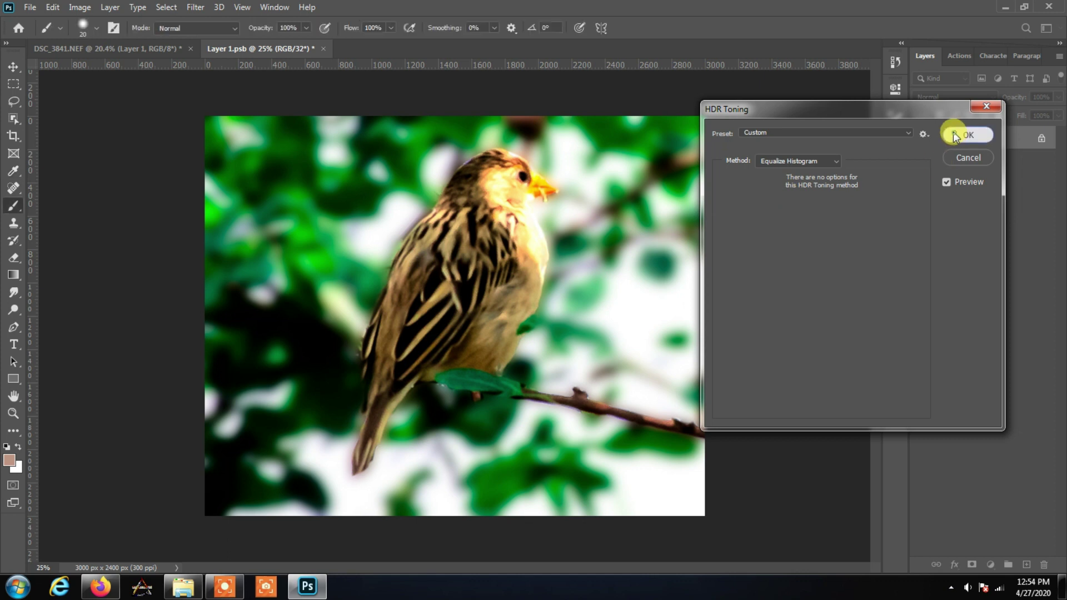
click(952, 133)
key(ctrl+w)
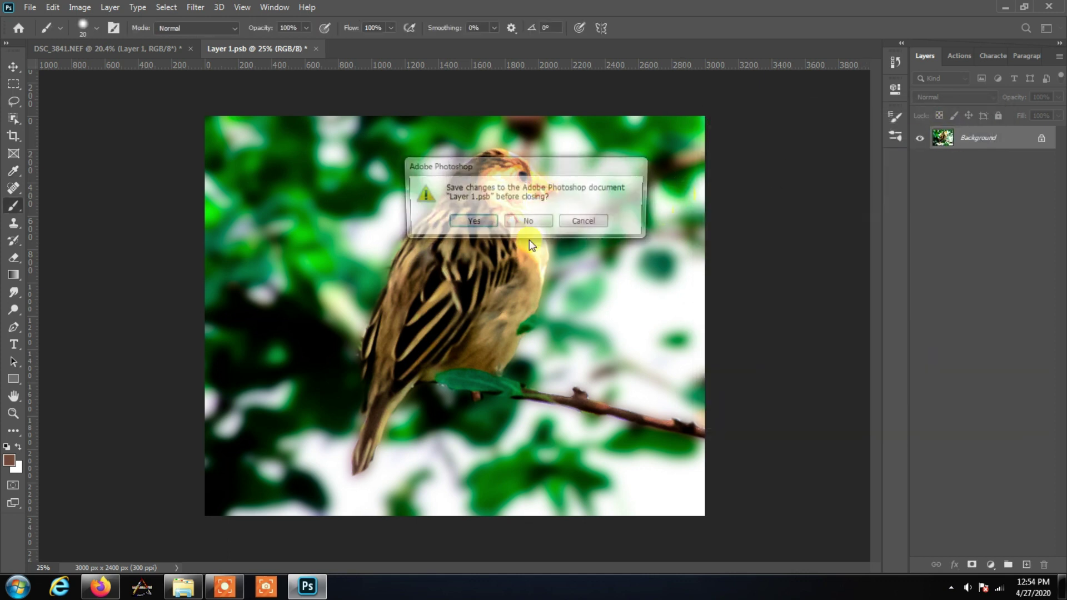
click(478, 218)
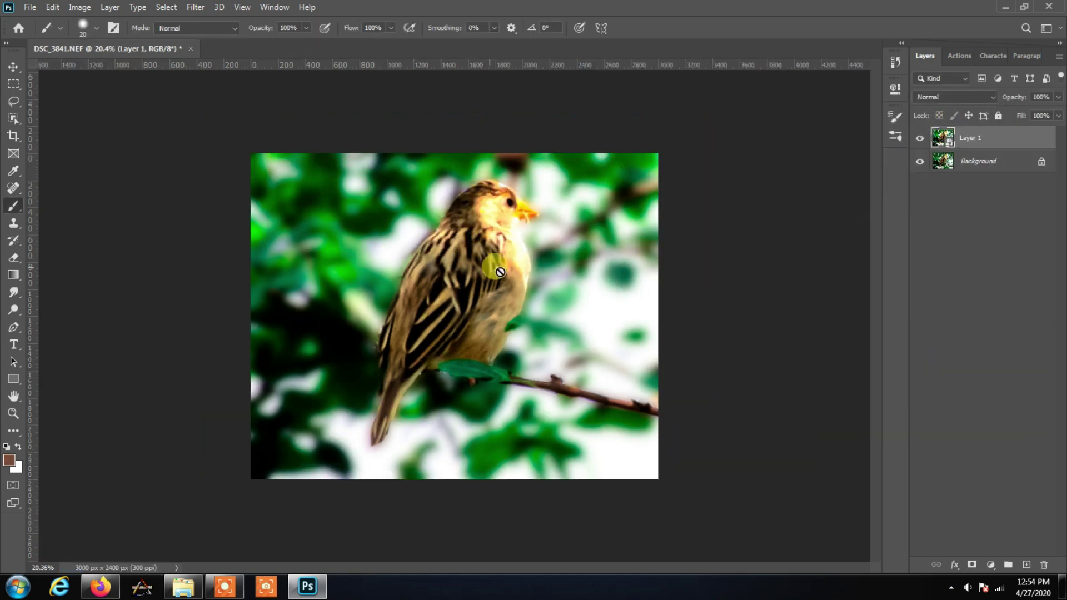
Compare toned Layer 1 with the original, then flatten into a single Background layer
click(920, 137)
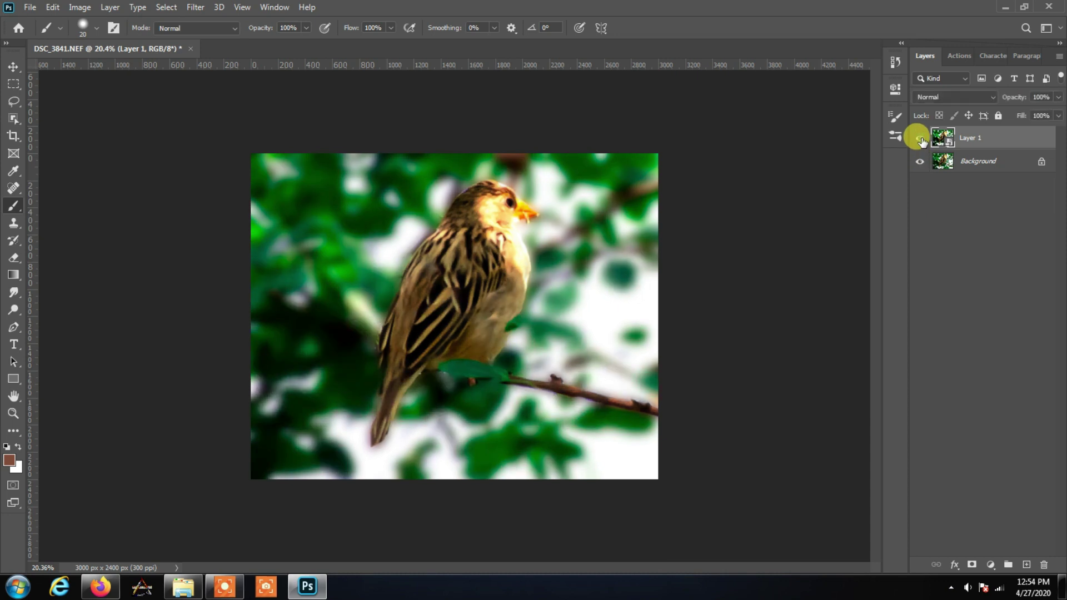
click(919, 138)
click(1058, 116)
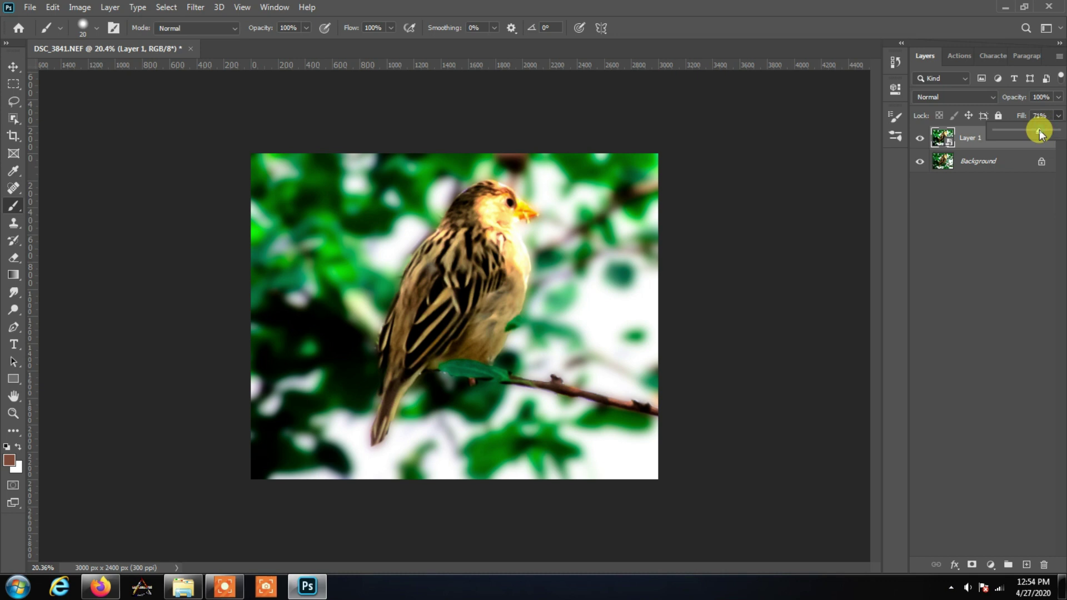
right_click(976, 163)
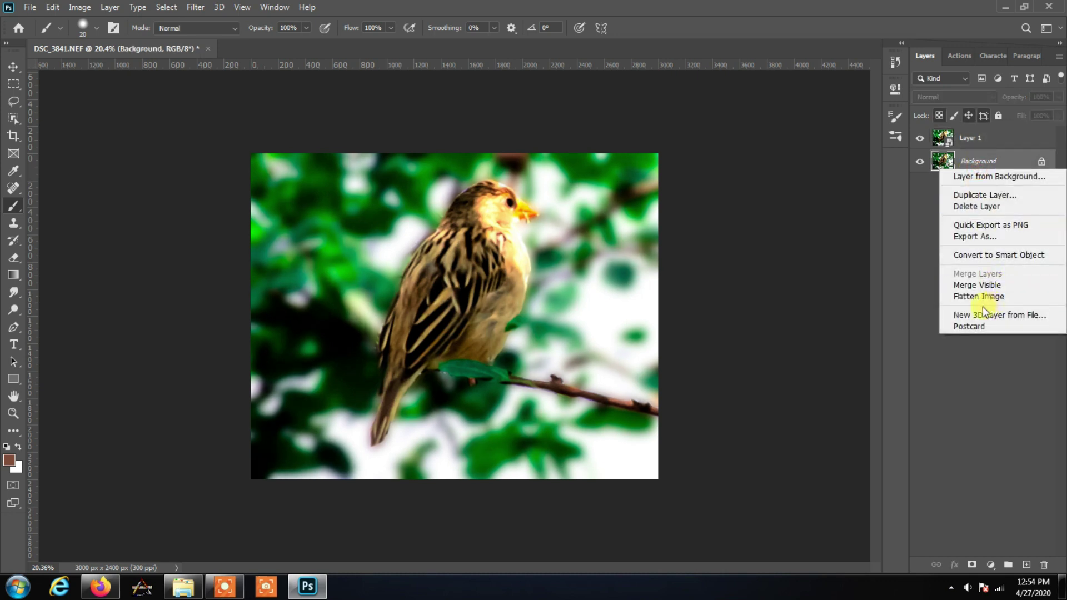
click(972, 298)
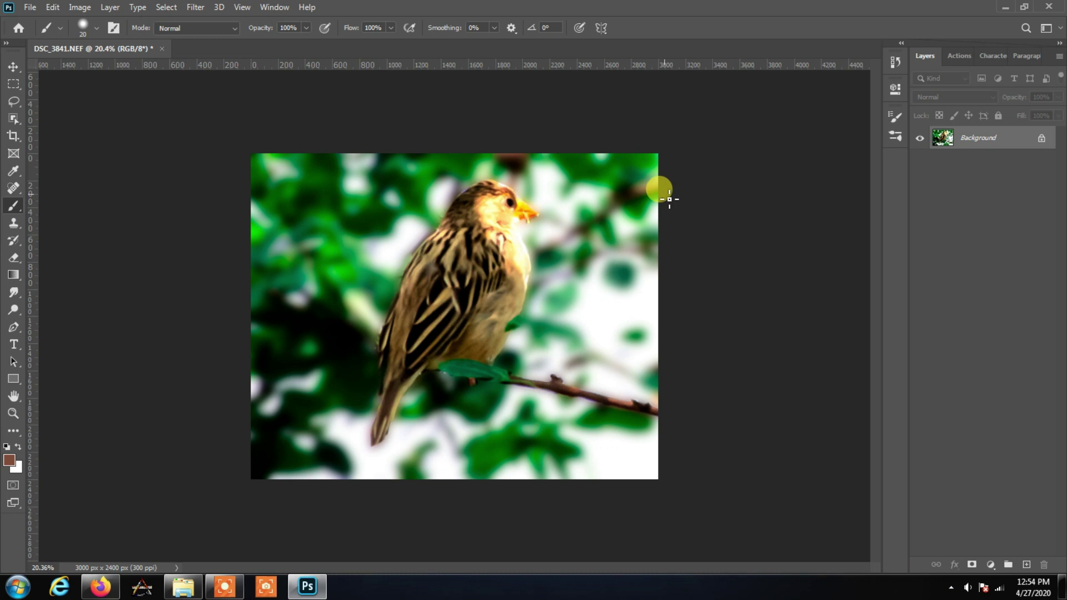
Zoom in on the bird's feathers and back out to inspect the final image
key(ctrl+plus)
key(ctrl+1)
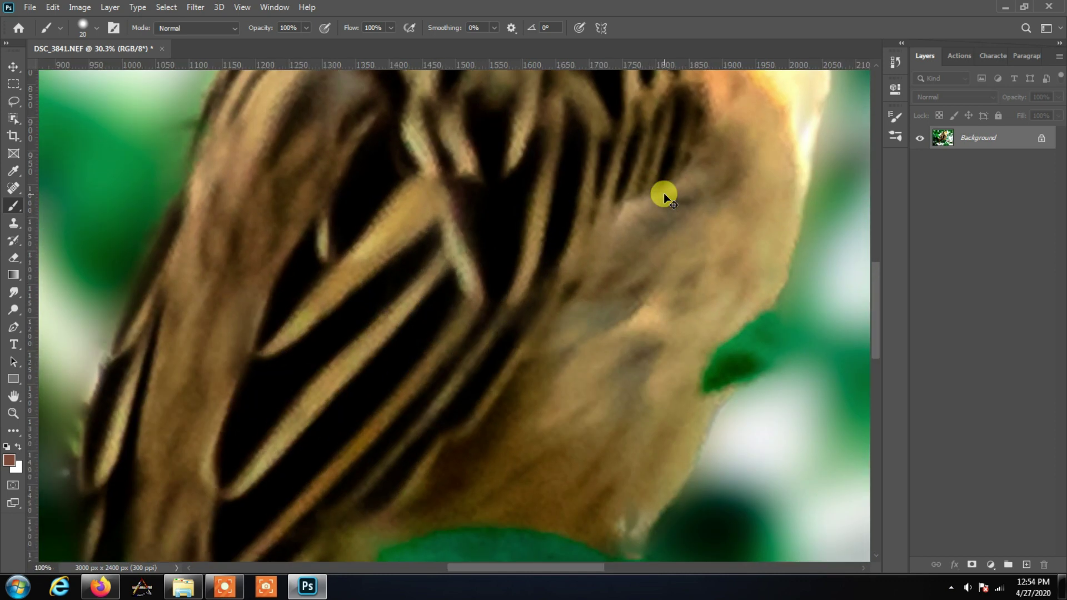
key(ctrl+minus)
key(ctrl+minus)
key(ctrl+minus)
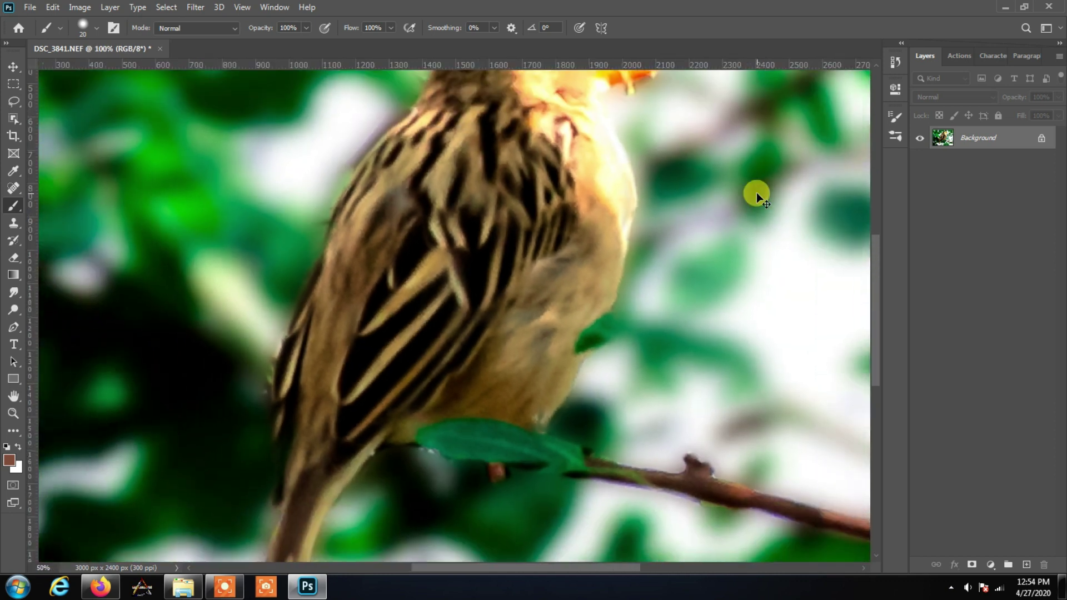
key(ctrl+minus)
key(ctrl+minus)
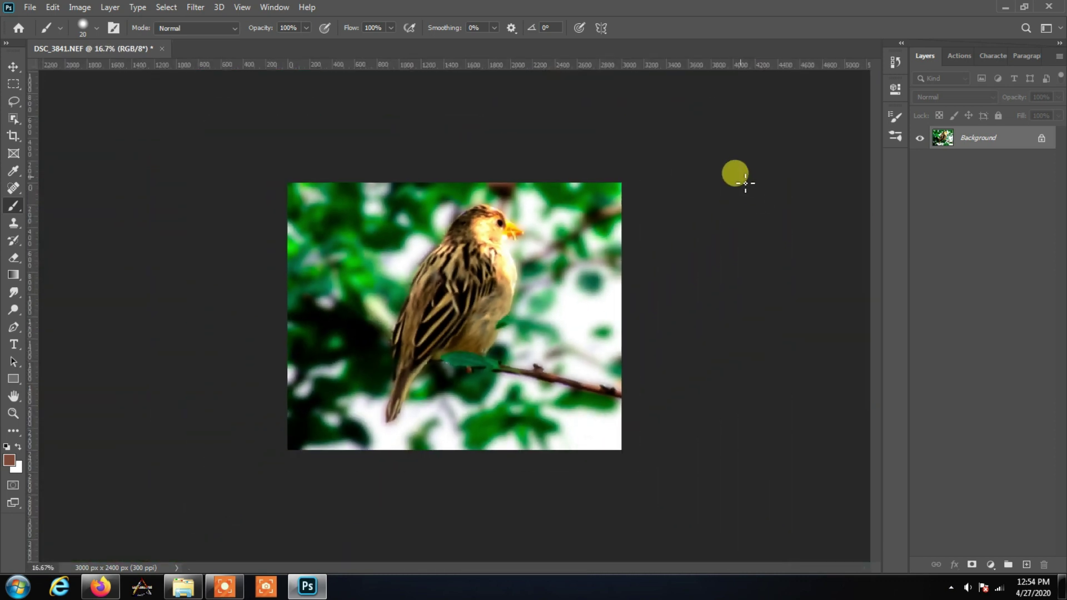
click(274, 594)
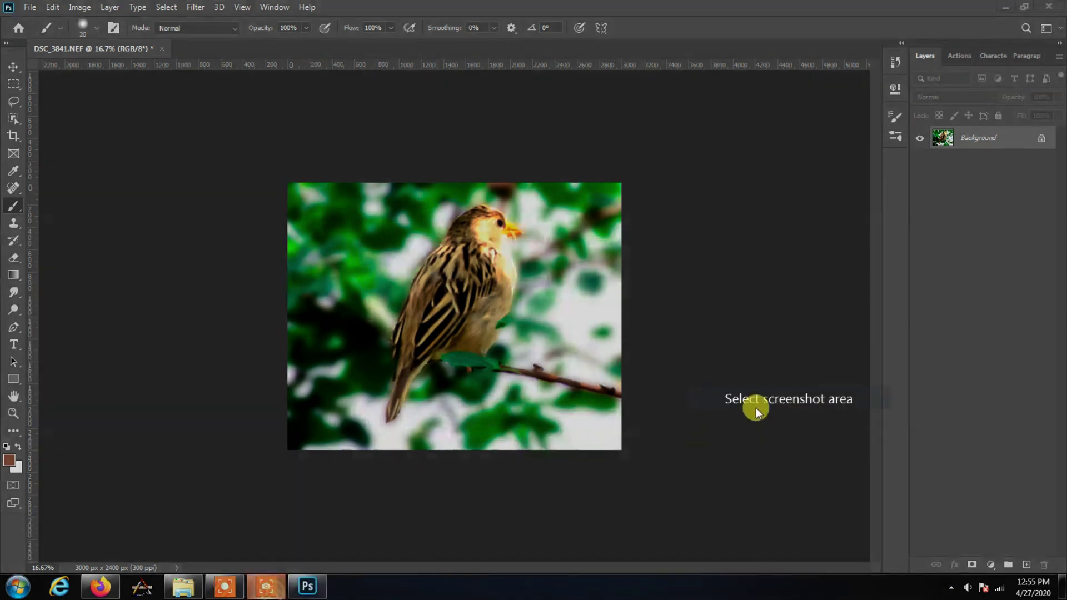